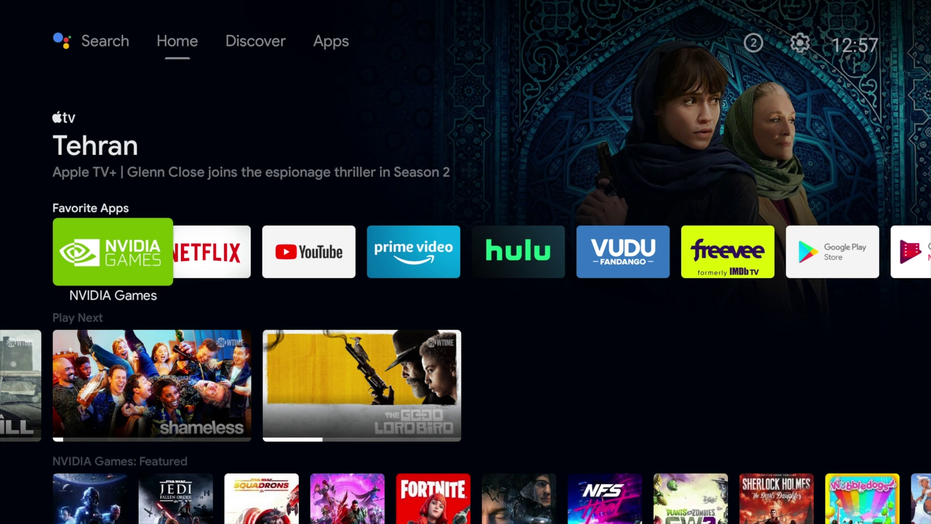
Switch to the Installed Apps list and launch YouTube
{"action": "key", "text": "Up"}
{"action": "key", "text": "Up"}
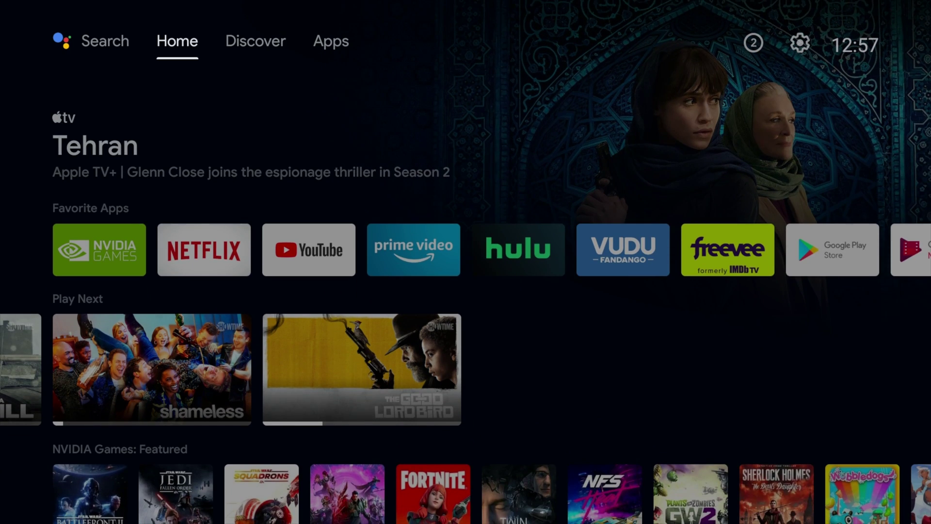
{"action": "key", "text": "Right"}
{"action": "key", "text": "Right"}
{"action": "key", "text": "Right"}
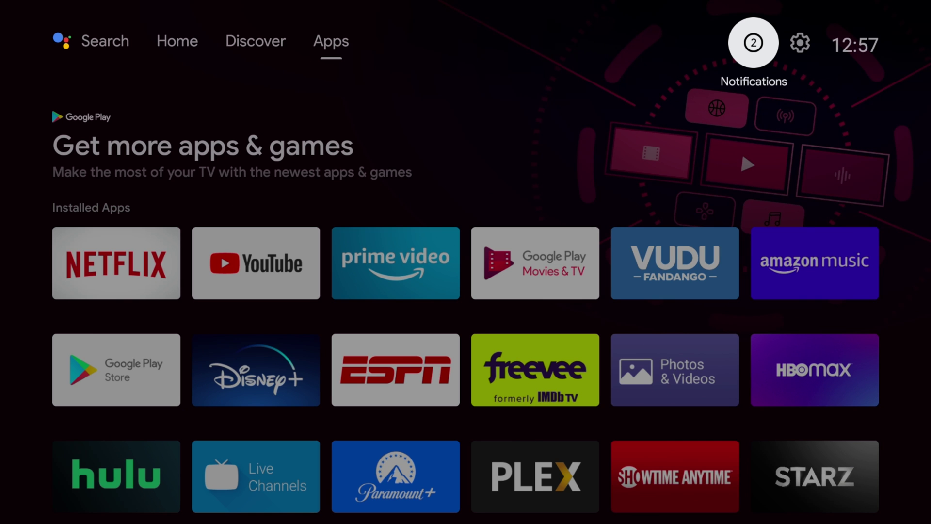
{"action": "key", "text": "Down"}
{"action": "key", "text": "Down"}
{"action": "key", "text": "Right"}
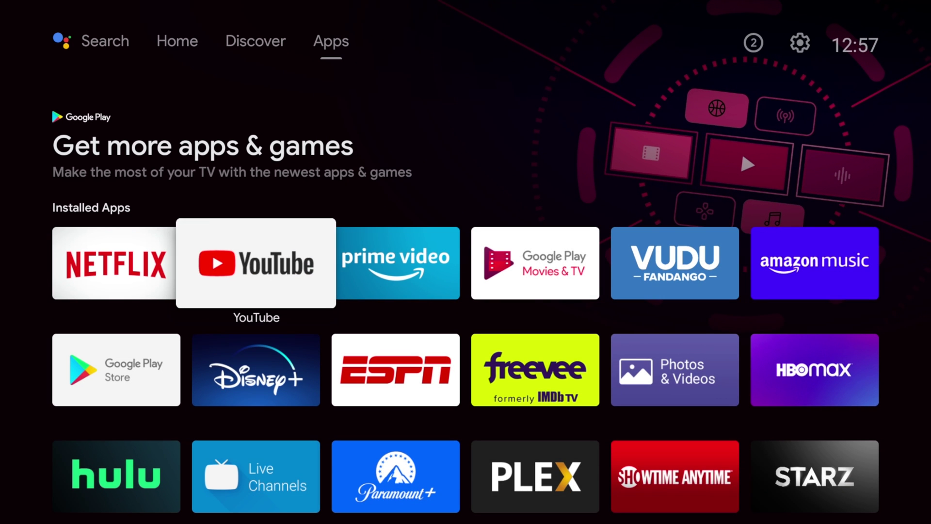
{"action": "key", "text": "Return"}
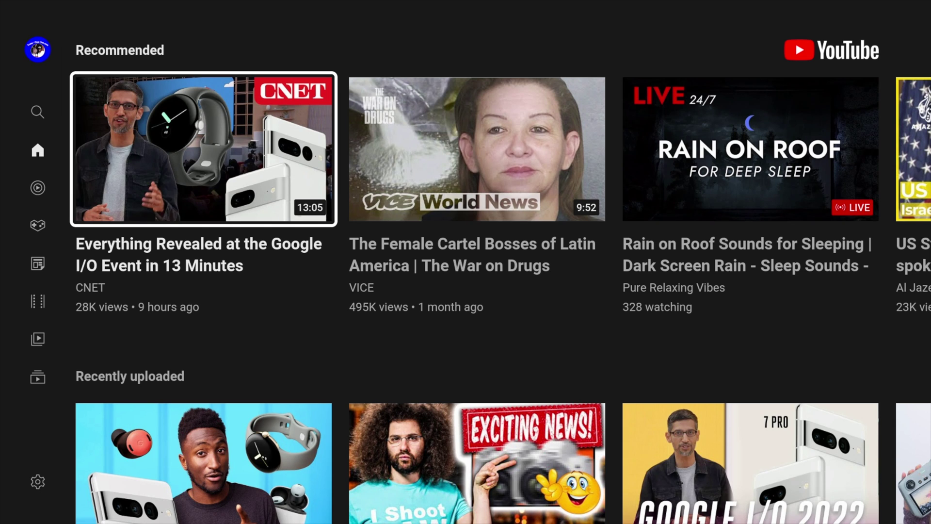
View YouTube's account page and its sign-out option, then exit to the installed apps
{"action": "key", "text": "Left"}
{"action": "key", "text": "Up"}
{"action": "key", "text": "Up"}
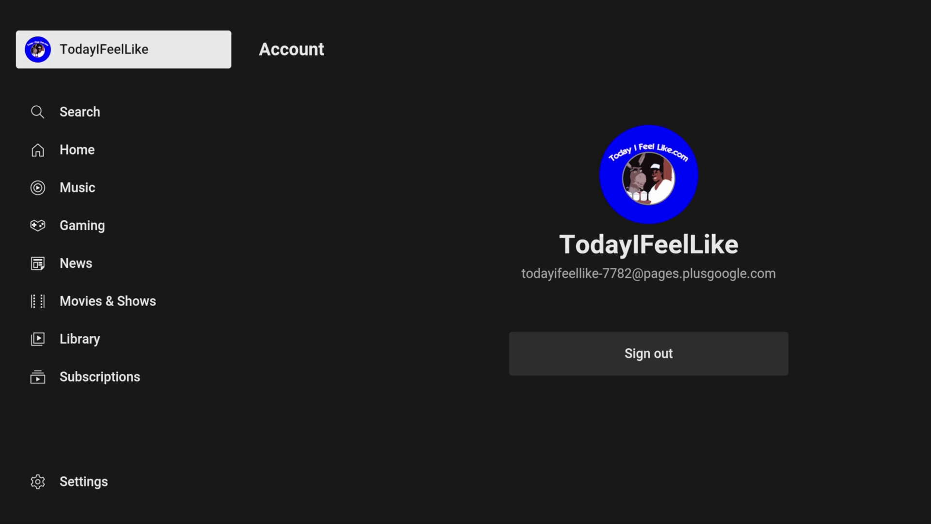
{"action": "key", "text": "Right"}
{"action": "key", "text": "Left"}
{"action": "key", "text": "Escape"}
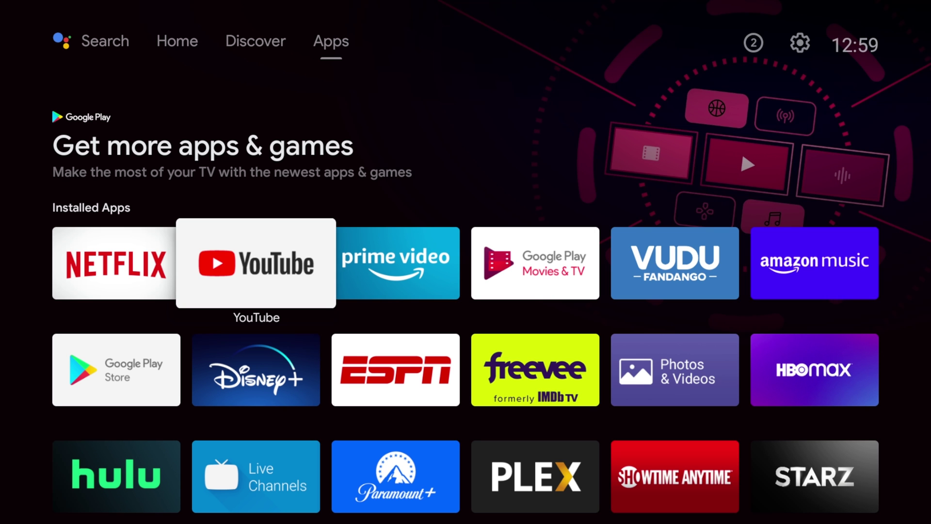
{"action": "key", "text": "Down"}
{"action": "key", "text": "Down"}
{"action": "key", "text": "Down"}
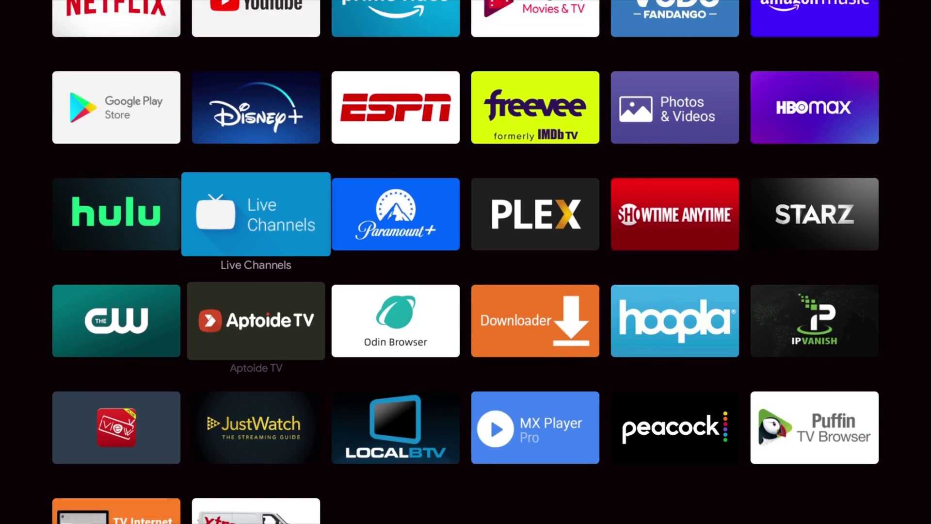
{"action": "key", "text": "Right"}
{"action": "key", "text": "Right"}
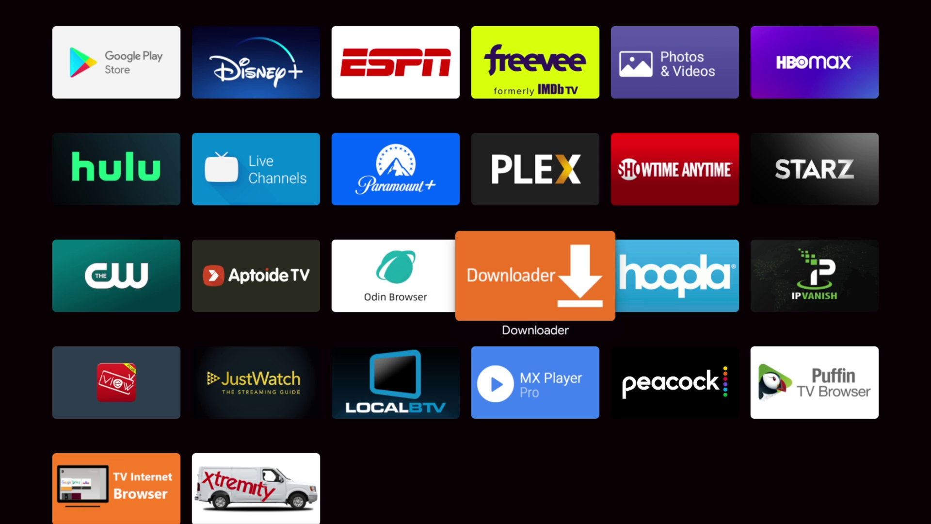
{"action": "key", "text": "Return"}
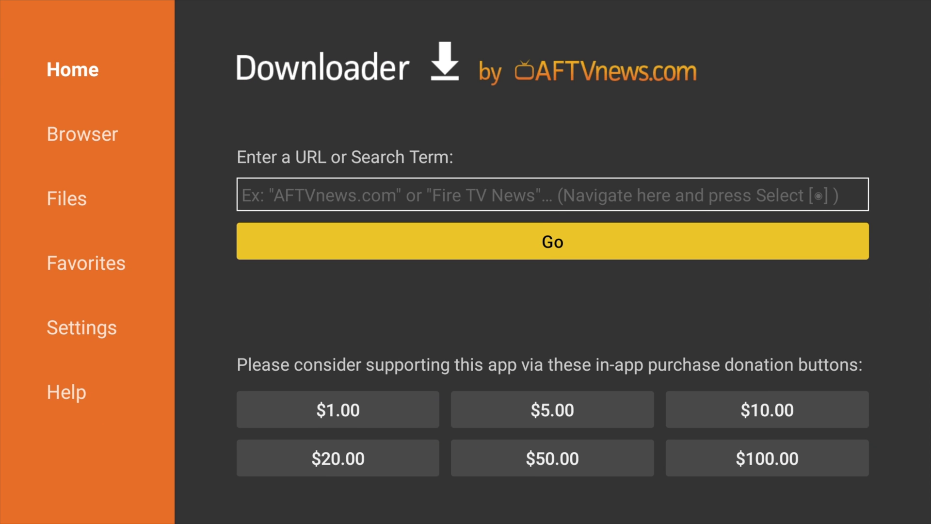
{"action": "key", "text": "Left"}
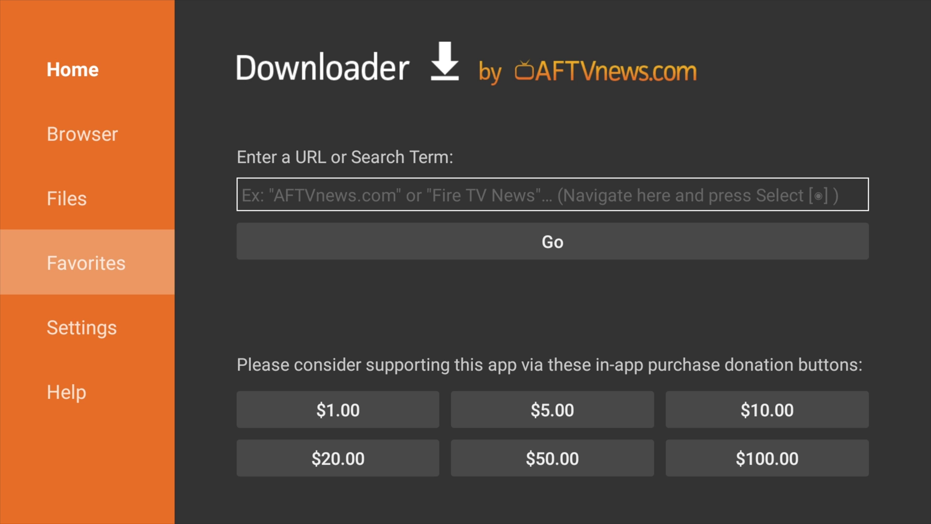
{"action": "left_click", "coordinate": [552, 241]}
{"action": "left_click", "coordinate": [552, 194]}
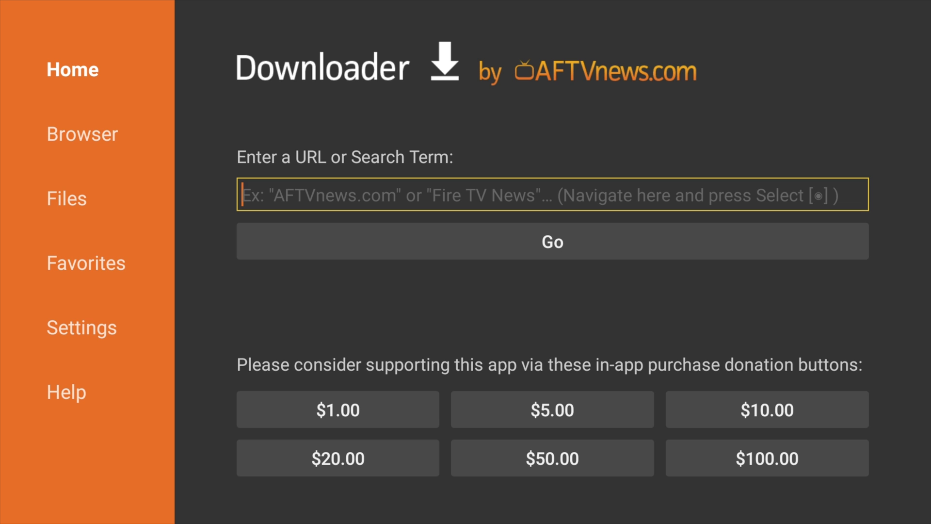
{"action": "left_click", "coordinate": [67, 197]}
{"action": "left_click", "coordinate": [83, 134]}
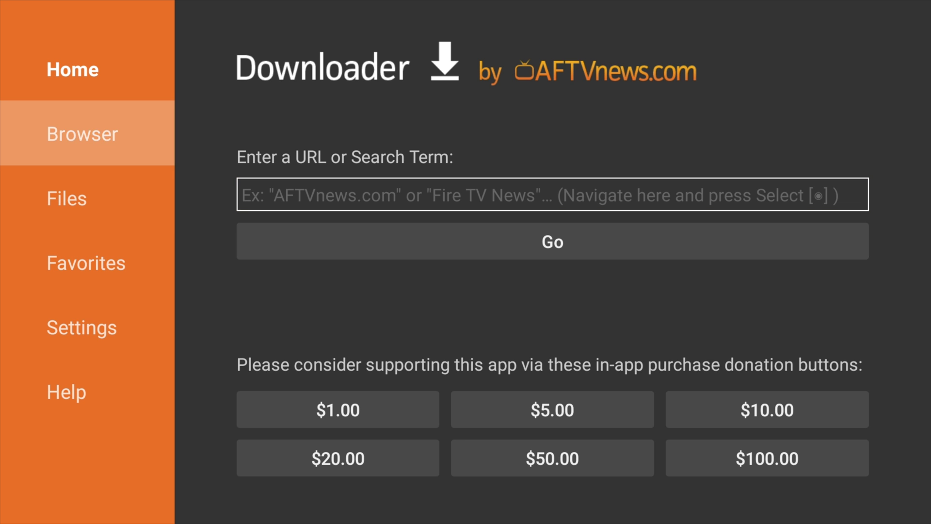
{"action": "key", "text": "Return"}
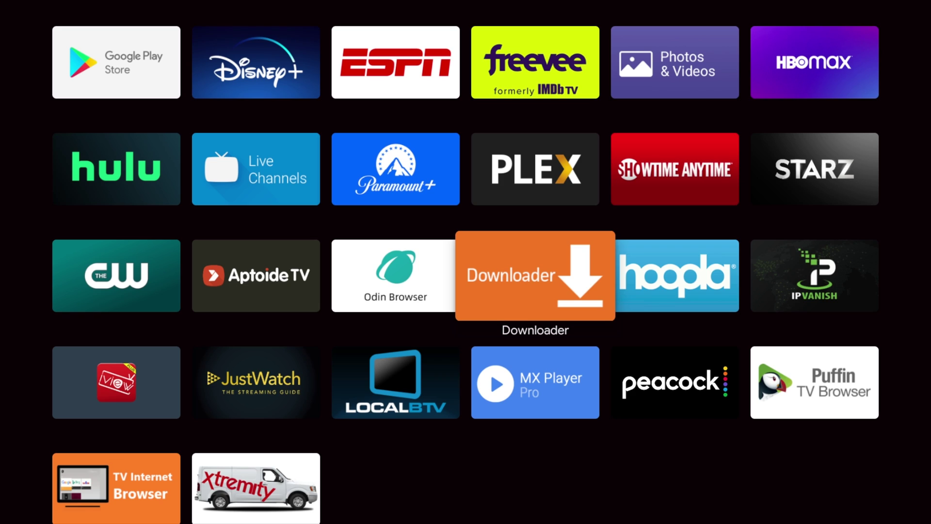
Open Google Play Store's search page with the on-screen keyboard
{"action": "key", "text": "Up"}
{"action": "key", "text": "Up"}
{"action": "key", "text": "Left"}
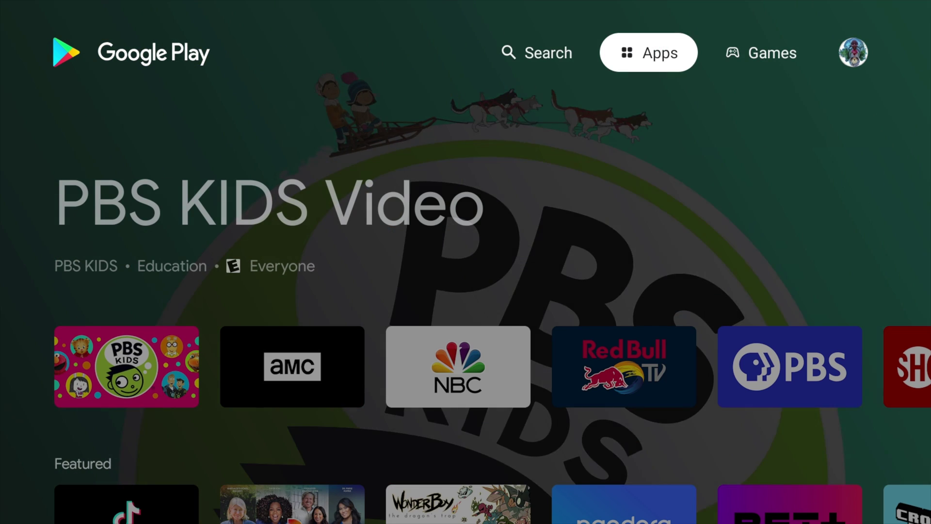
{"action": "key", "text": "Left"}
{"action": "key", "text": "Right"}
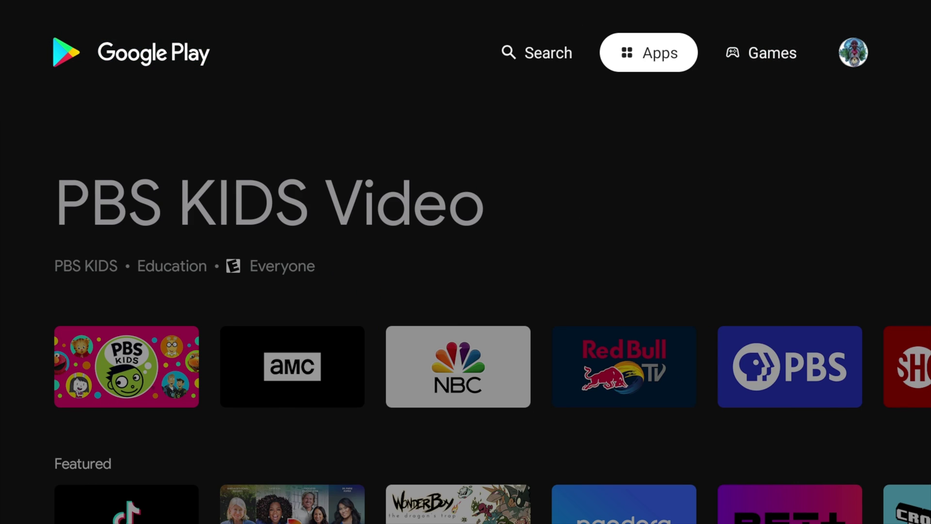
{"action": "key", "text": "Left"}
{"action": "key", "text": "Down"}
{"action": "key", "text": "Right"}
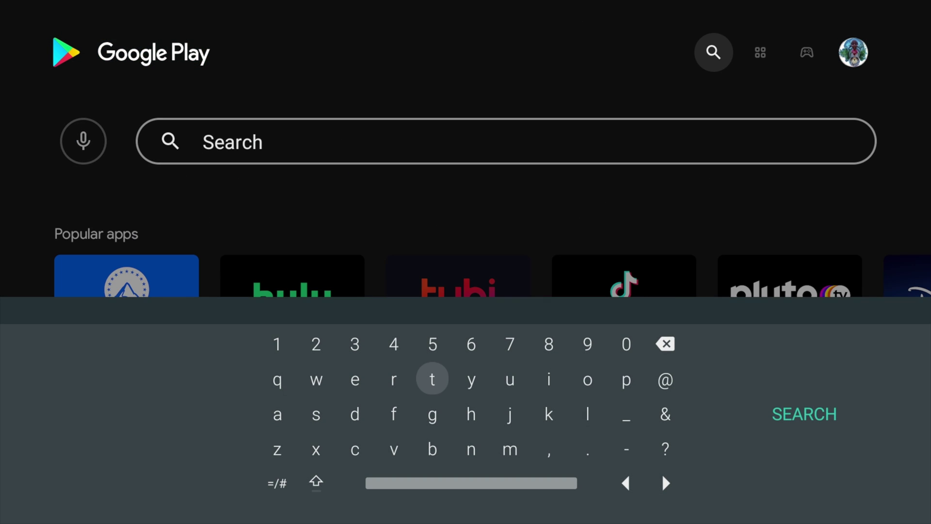
Search 'd', pick the 'Downloader by AFTVnews' listing, then exit the store
{"action": "key", "text": "Down"}
{"action": "key", "text": "Left"}
{"action": "key", "text": "Left"}
{"action": "key", "text": "Return"}
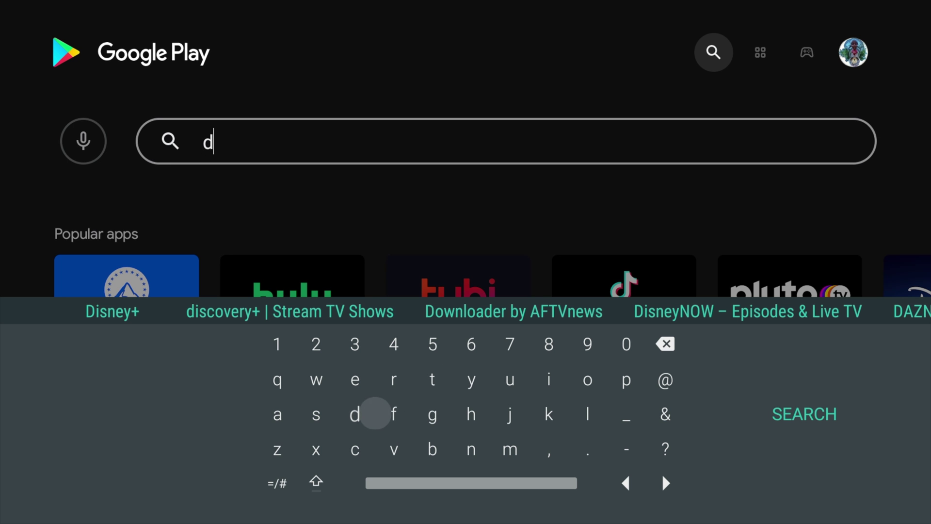
{"action": "key", "text": "Right"}
{"action": "key", "text": "Right"}
{"action": "key", "text": "Right"}
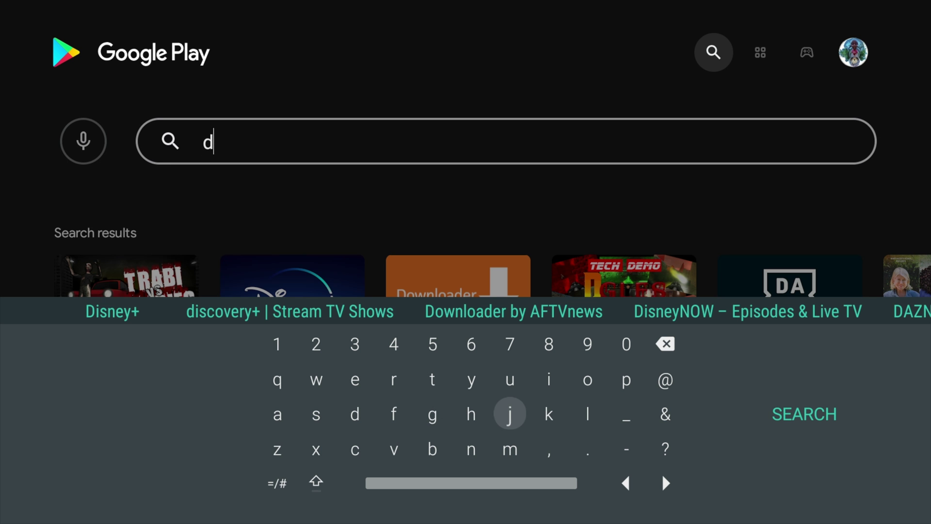
{"action": "key", "text": "Up"}
{"action": "key", "text": "Up"}
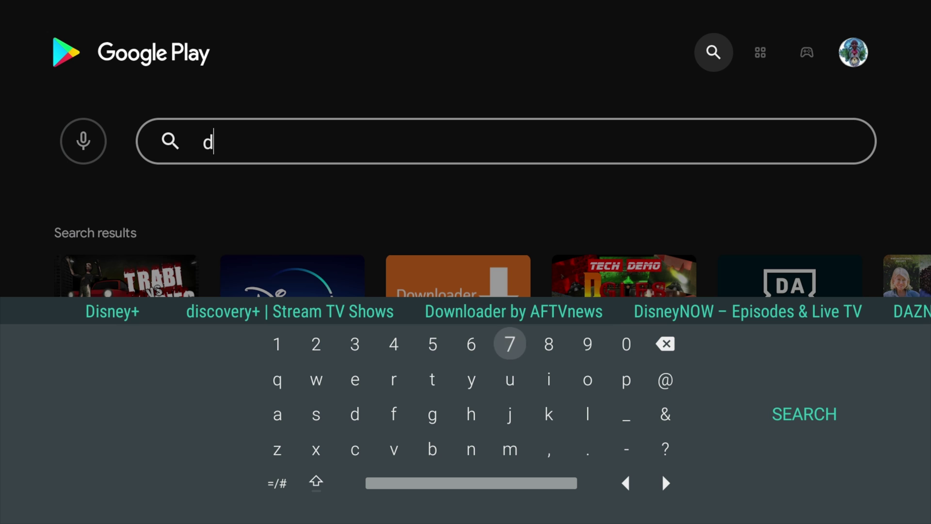
{"action": "key", "text": "Up"}
{"action": "key", "text": "Return"}
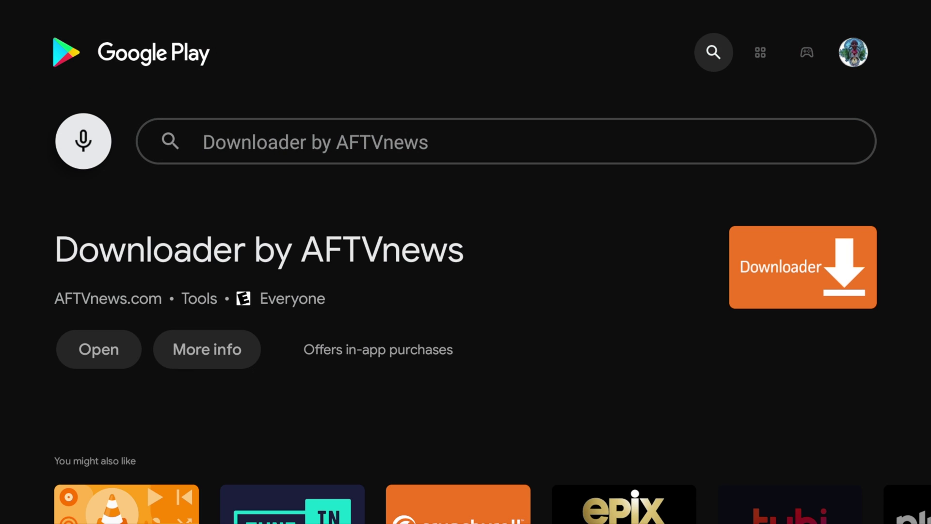
{"action": "key", "text": "Escape"}
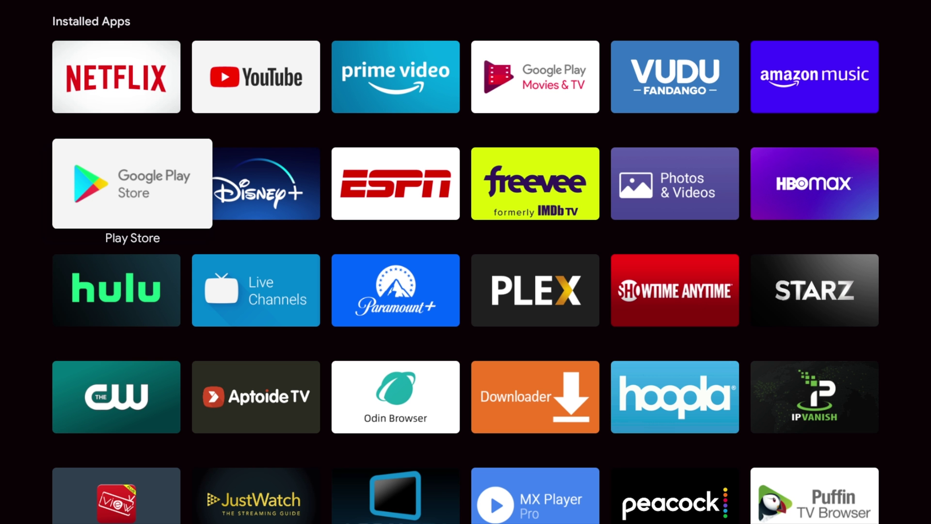
Launch Aptoide TV from the apps grid
{"action": "key", "text": "Right"}
{"action": "key", "text": "Down"}
{"action": "key", "text": "Down"}
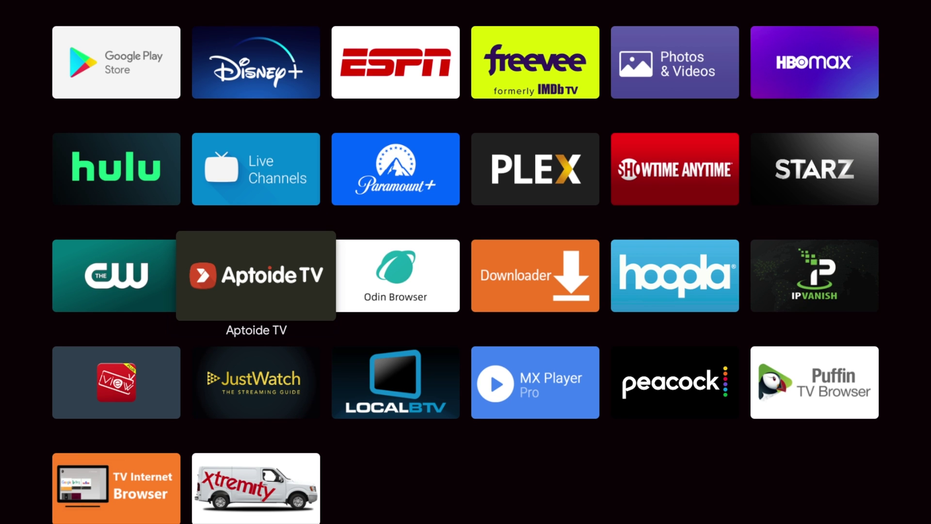
{"action": "key", "text": "Return"}
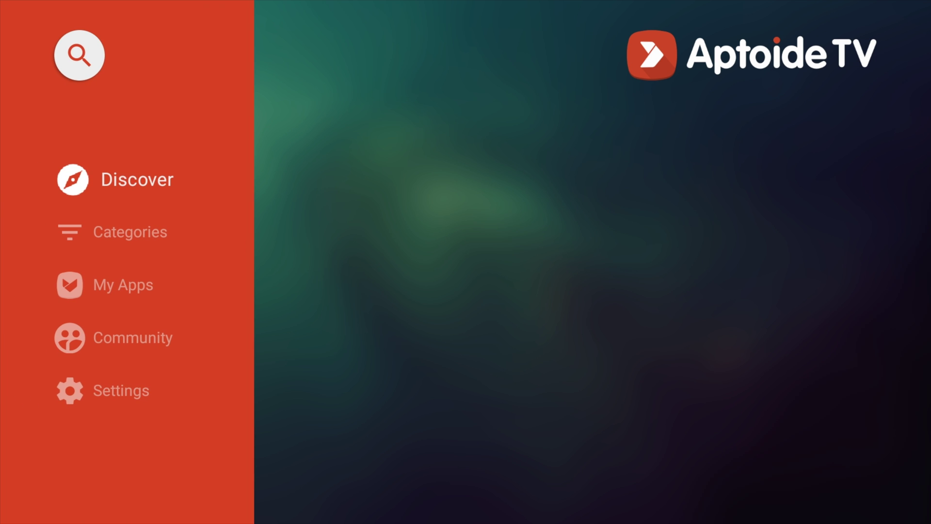
Browse Top Apps past HBO Max and Puffin TV Browser to IPTV
{"action": "key", "text": "Right"}
{"action": "key", "text": "Right"}
{"action": "key", "text": "Right"}
{"action": "key", "text": "Right"}
{"action": "key", "text": "Right"}
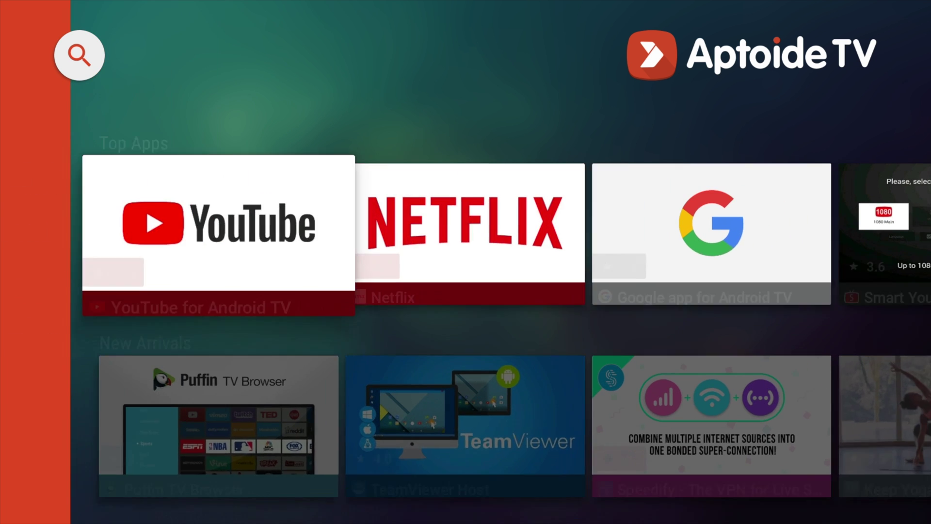
{"action": "key", "text": "Right"}
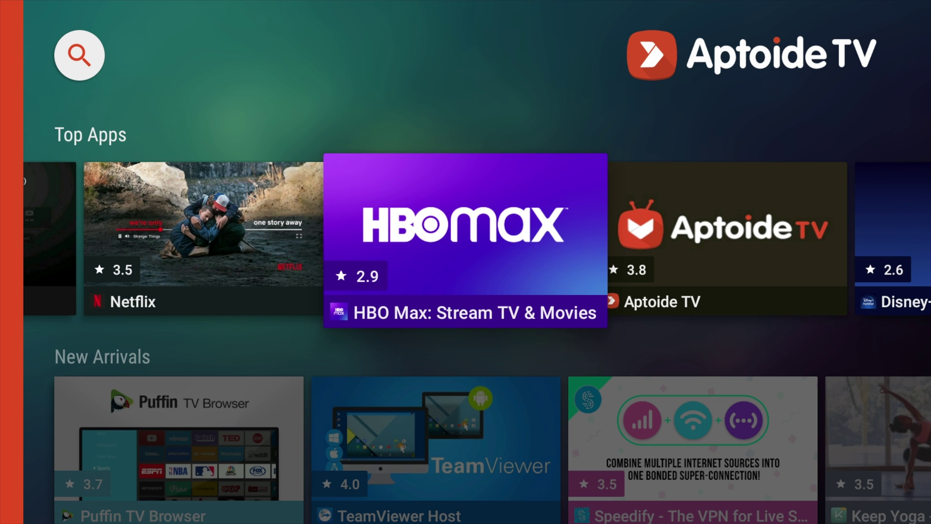
{"action": "key", "text": "Right"}
{"action": "key", "text": "Right"}
{"action": "key", "text": "Right"}
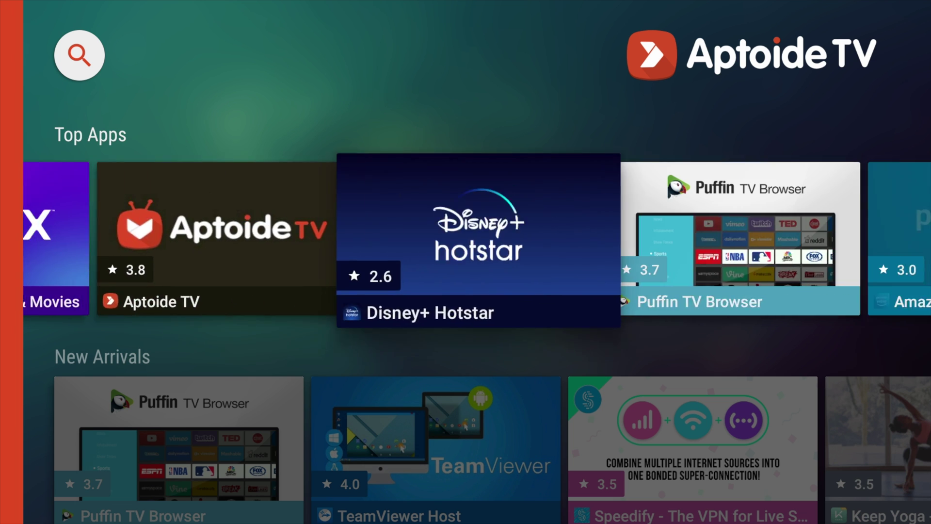
{"action": "key", "text": "Right"}
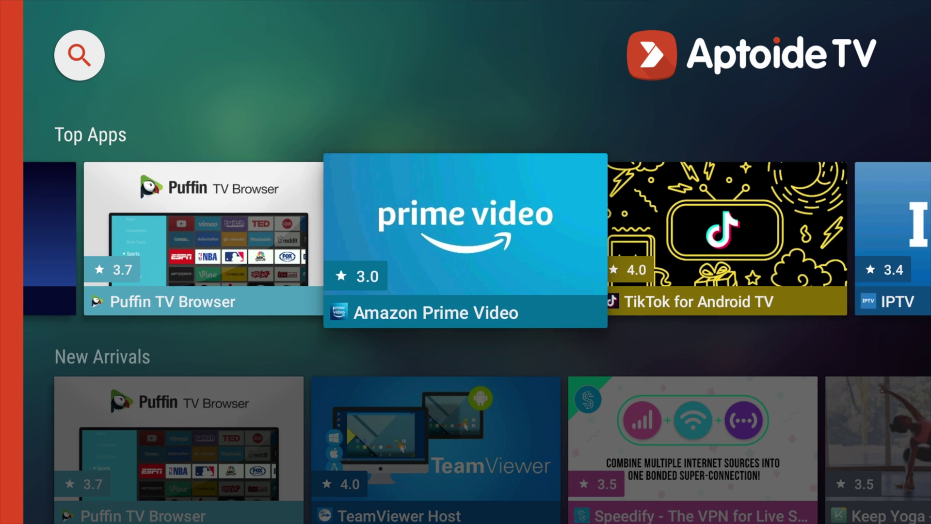
{"action": "key", "text": "Left"}
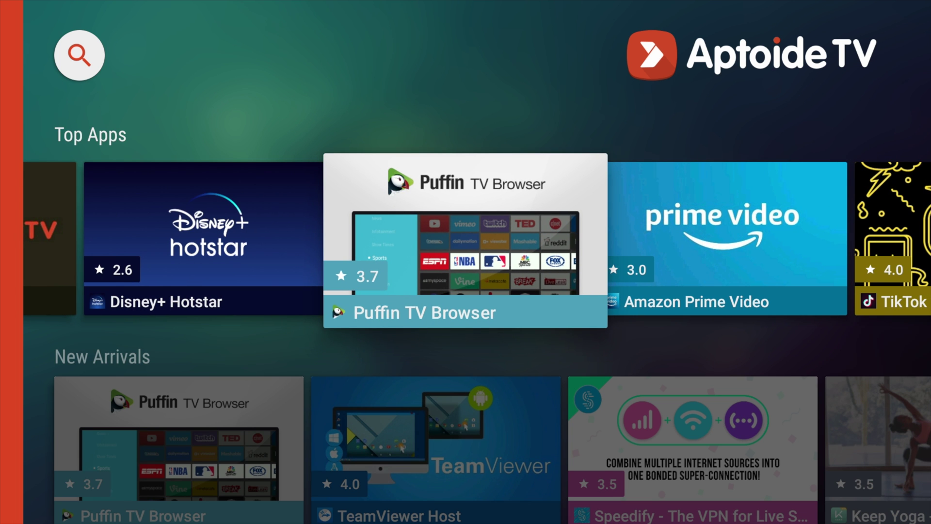
{"action": "key", "text": "Right"}
{"action": "key", "text": "Right"}
{"action": "key", "text": "Right"}
{"action": "key", "text": "Right"}
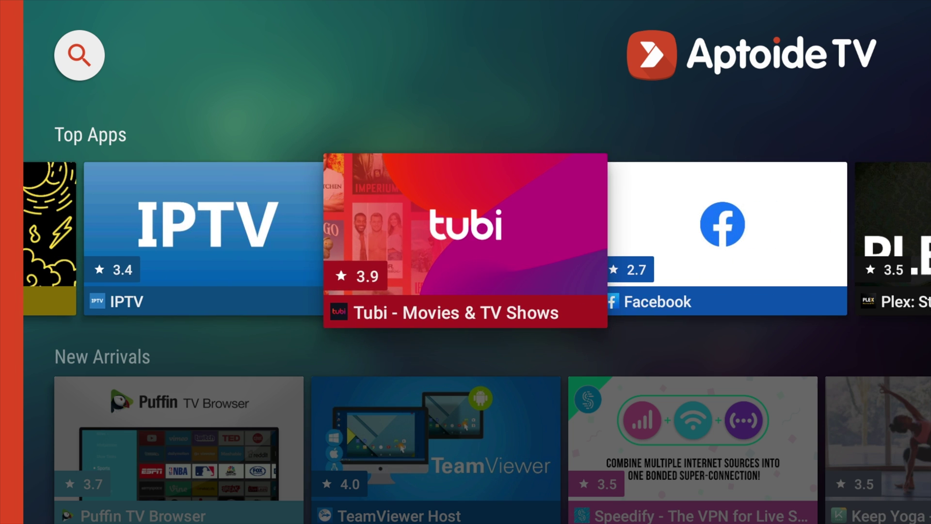
{"action": "key", "text": "Left"}
{"action": "key", "text": "Left"}
{"action": "key", "text": "Left"}
{"action": "key", "text": "Left"}
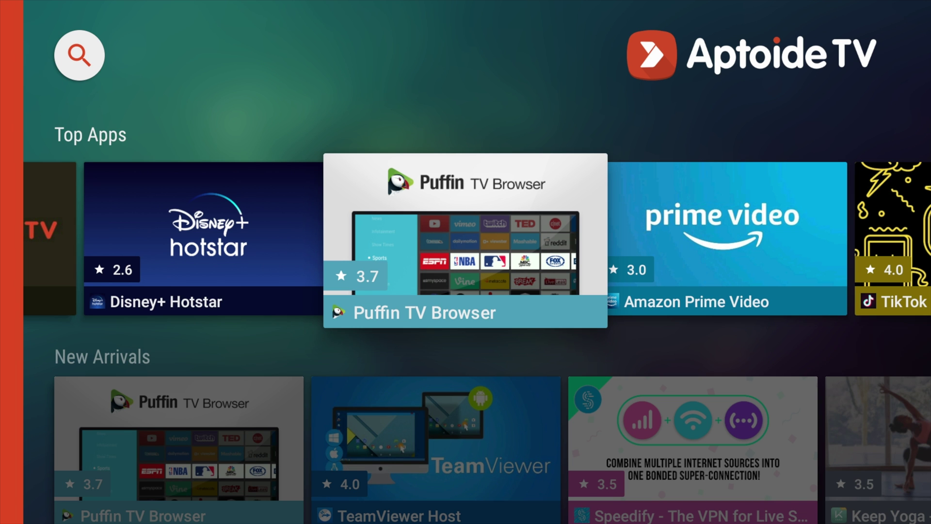
Continue along Top Apps through Facebook, Plex, Popcorn Time and Spotify, then return to the row start
{"action": "key", "text": "Right"}
{"action": "key", "text": "Right"}
{"action": "key", "text": "Right"}
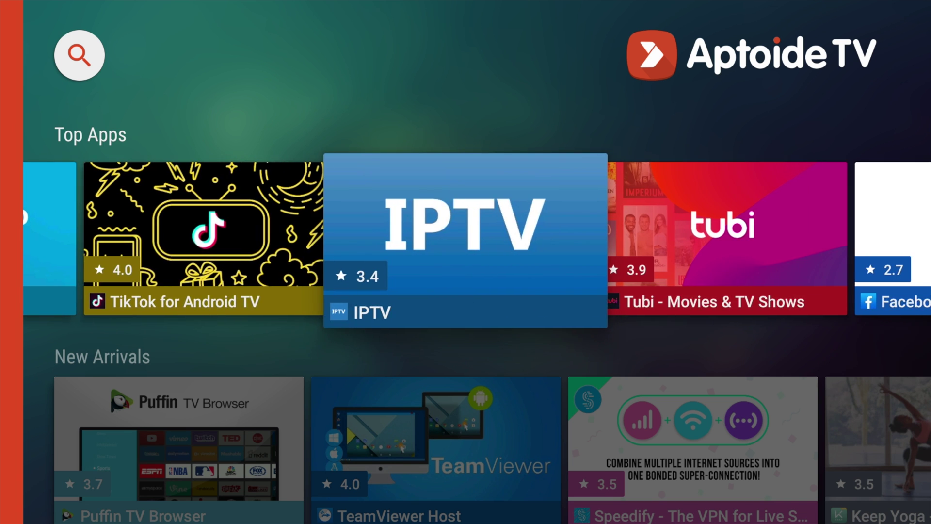
{"action": "key", "text": "Right"}
{"action": "key", "text": "Right"}
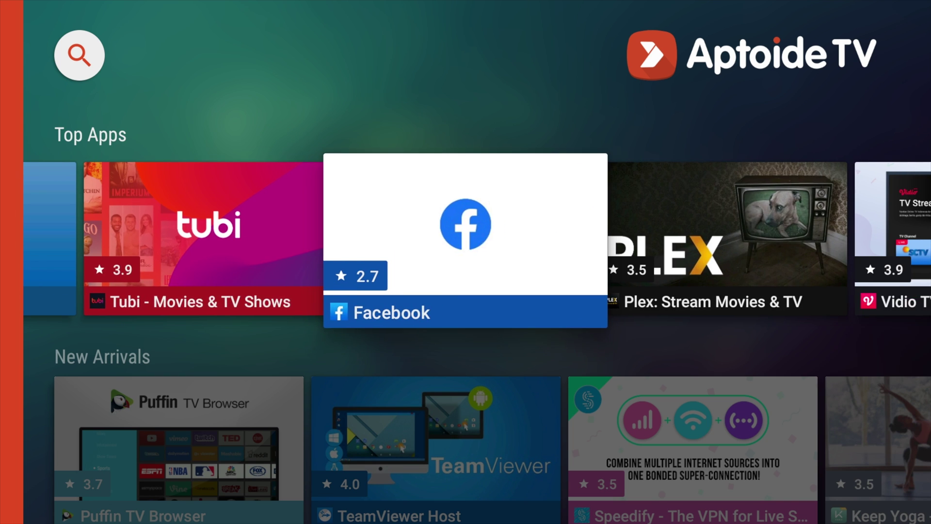
{"action": "key", "text": "Right"}
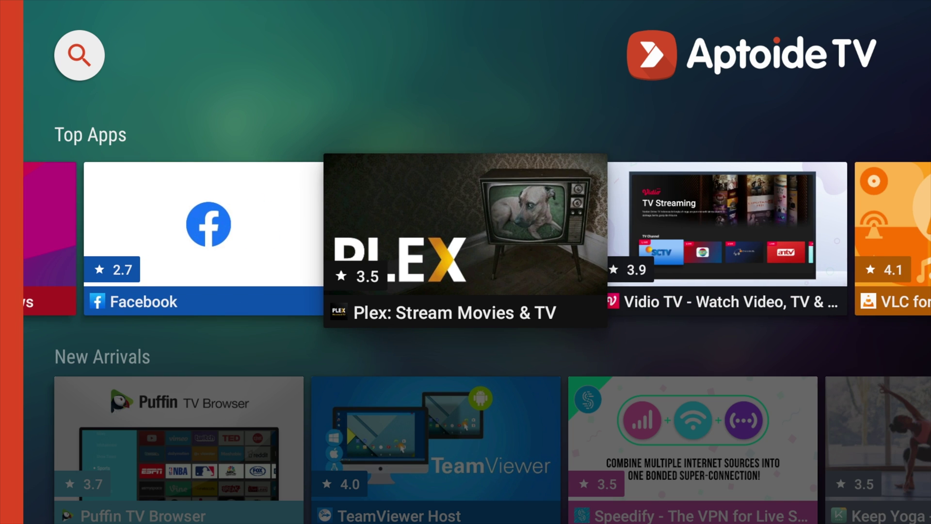
{"action": "key", "text": "Right"}
{"action": "key", "text": "Right"}
{"action": "key", "text": "Right"}
{"action": "key", "text": "Right"}
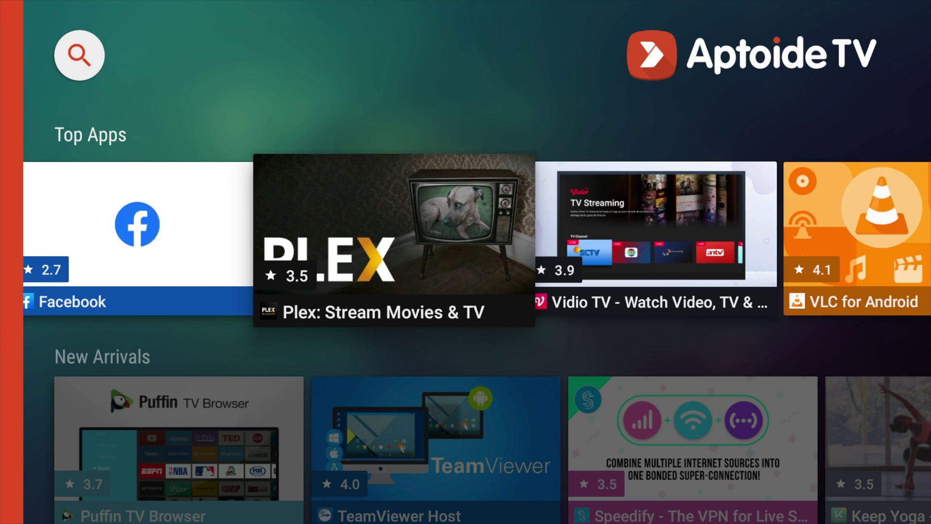
{"action": "key", "text": "Right"}
{"action": "key", "text": "Right"}
{"action": "key", "text": "Right"}
{"action": "key", "text": "Right"}
{"action": "key", "text": "Right"}
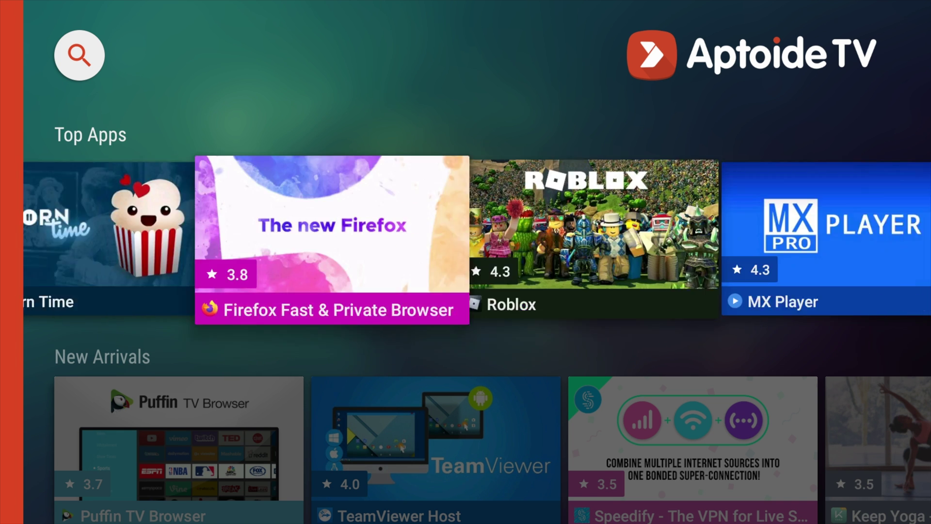
{"action": "key", "text": "Left"}
{"action": "key", "text": "Left"}
{"action": "key", "text": "Left"}
{"action": "key", "text": "Left"}
{"action": "key", "text": "Left"}
{"action": "key", "text": "Left"}
{"action": "key", "text": "Left"}
{"action": "key", "text": "Left"}
{"action": "key", "text": "Left"}
{"action": "key", "text": "Left"}
{"action": "key", "text": "Left"}
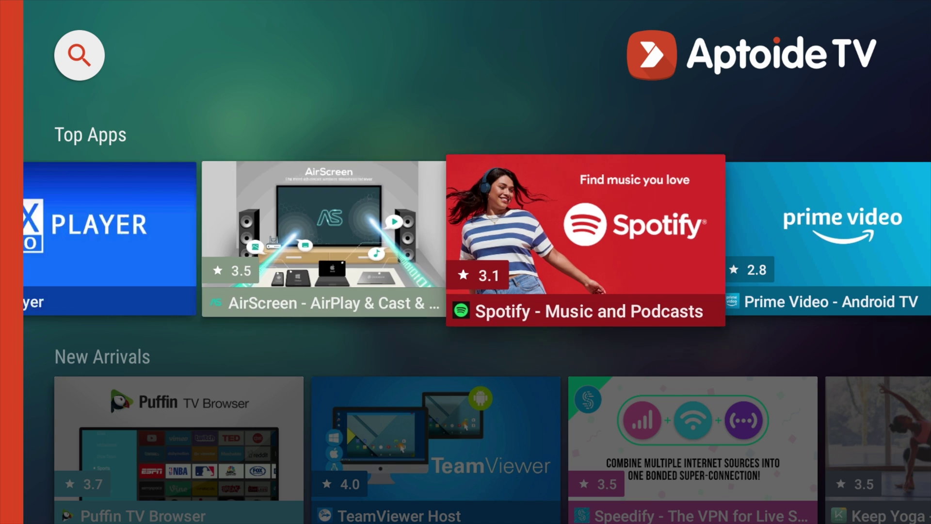
{"action": "key", "text": "Left"}
{"action": "key", "text": "Left"}
{"action": "key", "text": "Left"}
{"action": "key", "text": "Left"}
{"action": "key", "text": "Left"}
{"action": "key", "text": "Left"}
{"action": "key", "text": "Left"}
{"action": "key", "text": "Left"}
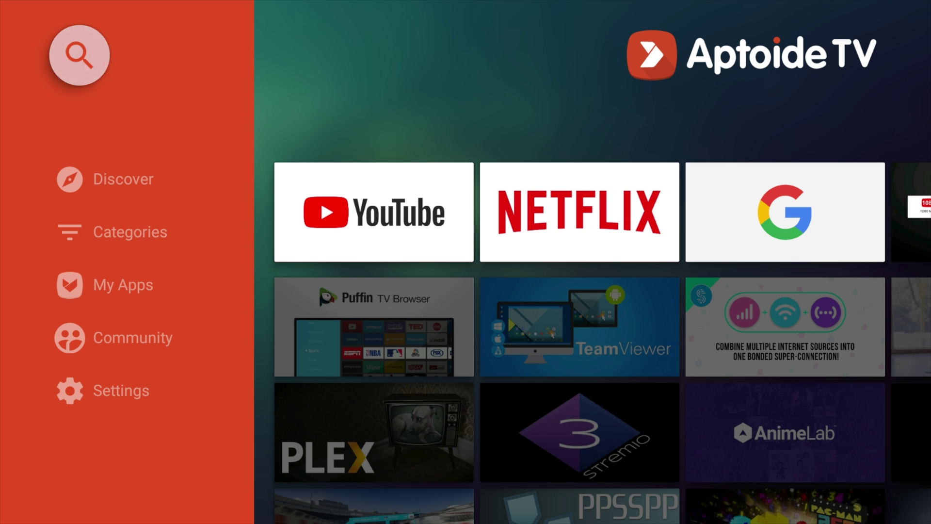
{"action": "key", "text": "Return"}
Dismiss the audio permission prompt, enter 'bbc' and choose the 'bbc iplayer' suggestion
{"action": "key", "text": "Escape"}
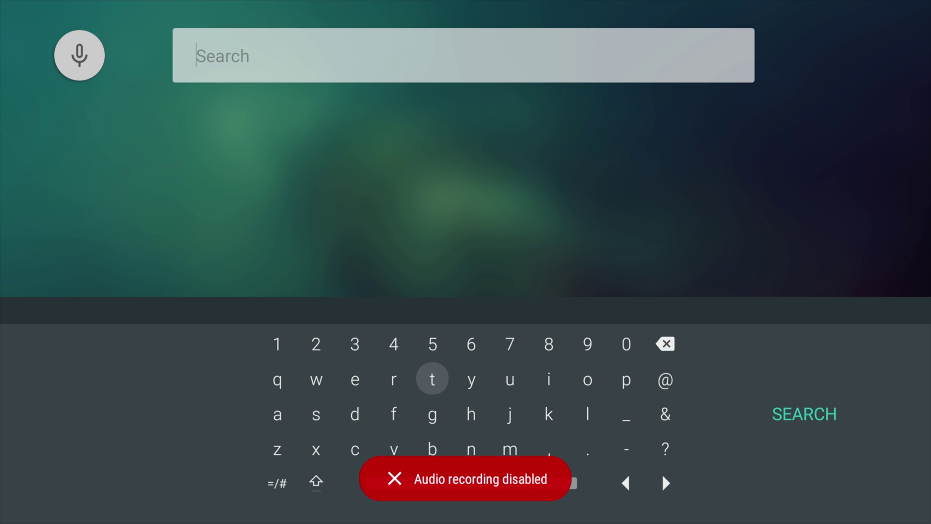
{"action": "key", "text": "Down"}
{"action": "key", "text": "Down"}
{"action": "key", "text": "Return"}
{"action": "key", "text": "Return"}
{"action": "key", "text": "Left"}
{"action": "key", "text": "Left"}
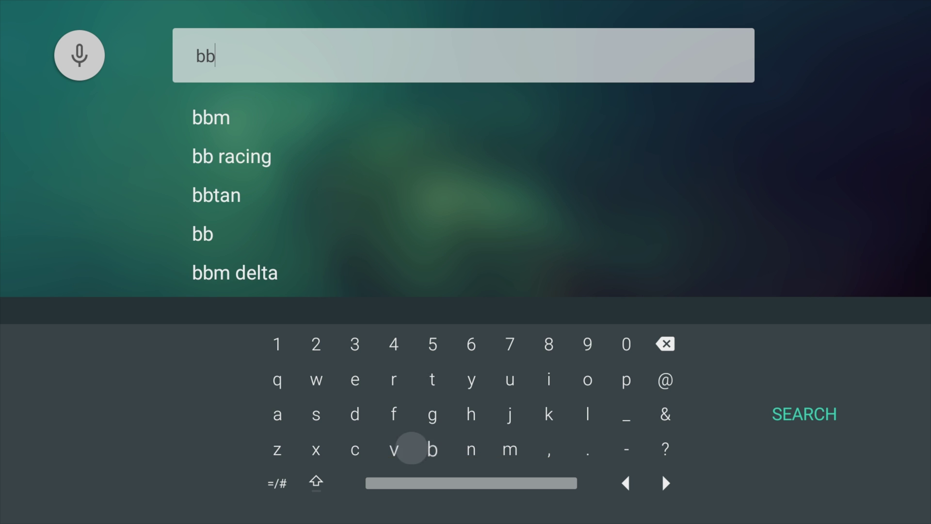
{"action": "key", "text": "Return"}
{"action": "key", "text": "Up"}
{"action": "key", "text": "Up"}
{"action": "key", "text": "Up"}
{"action": "key", "text": "Up"}
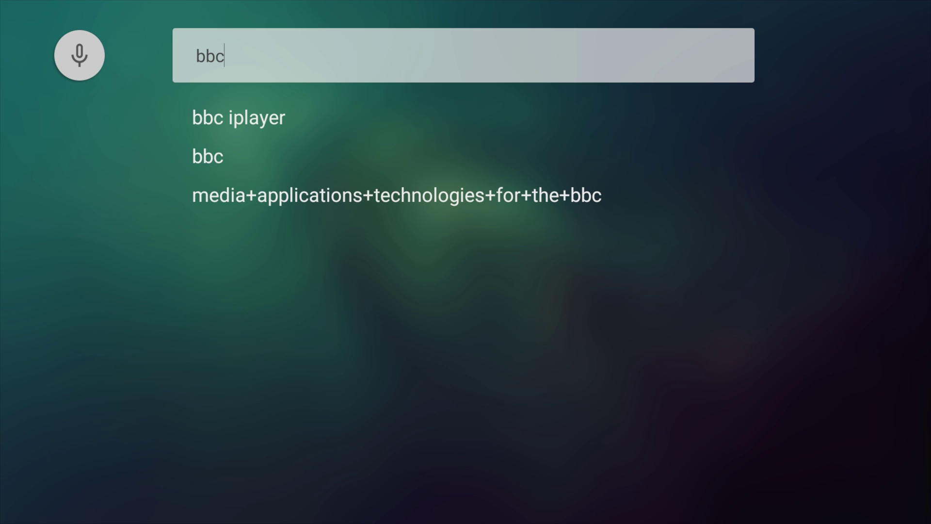
{"action": "key", "text": "Down"}
{"action": "key", "text": "Return"}
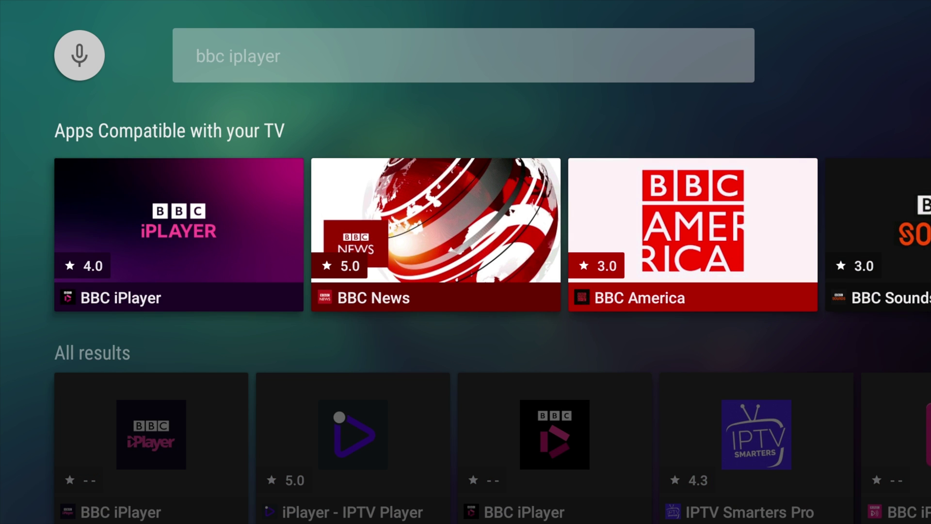
Open the BBC iPlayer app page (version 4.144.0.25851, 29.6 MB) and scroll to its screenshots
{"action": "key", "text": "Return"}
{"action": "key", "text": "Down"}
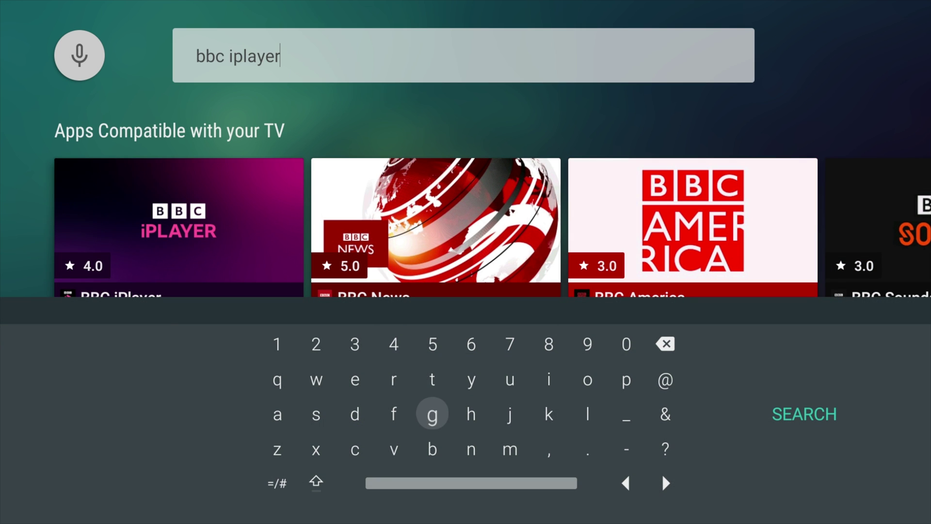
{"action": "key", "text": "Up"}
{"action": "key", "text": "Up"}
{"action": "key", "text": "Up"}
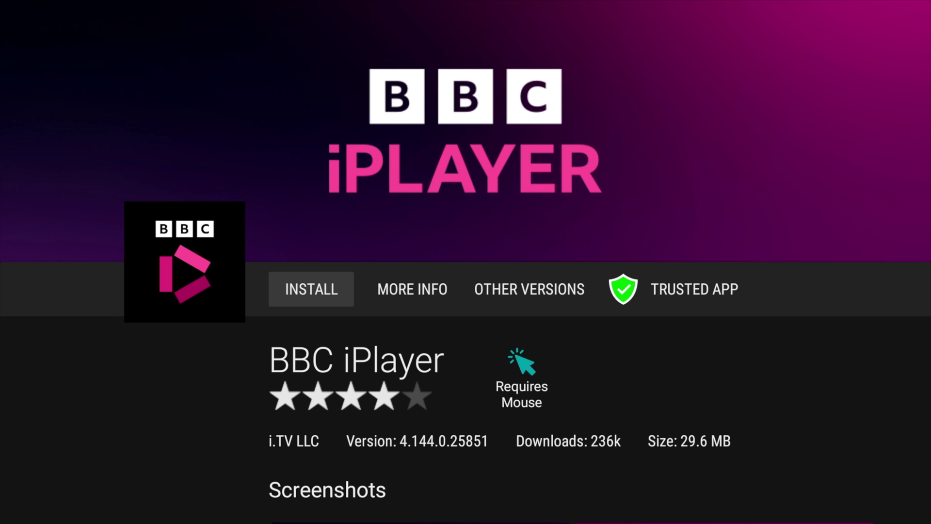
{"action": "key", "text": "Down"}
Return to the 'bbc iplayer' results and choose 'Deny and don't ask again' for audio recording
{"action": "key", "text": "Up"}
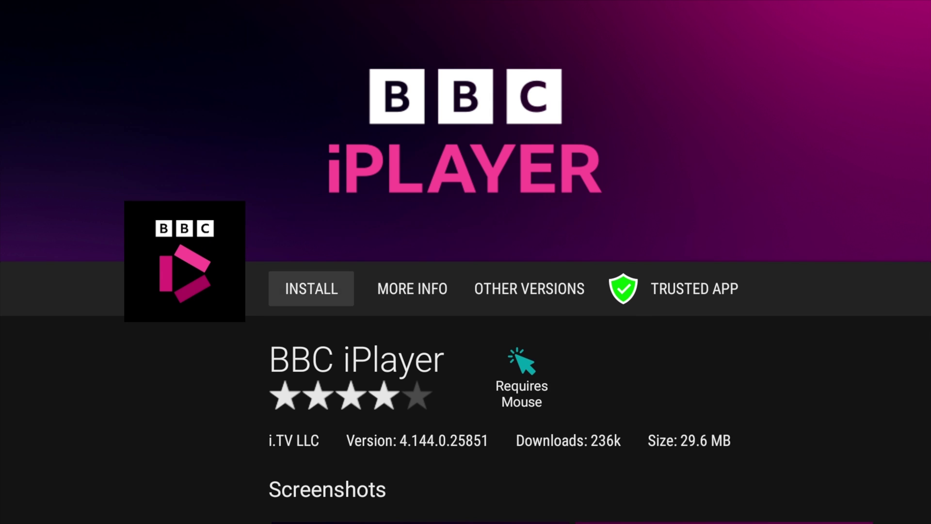
{"action": "key", "text": "Right"}
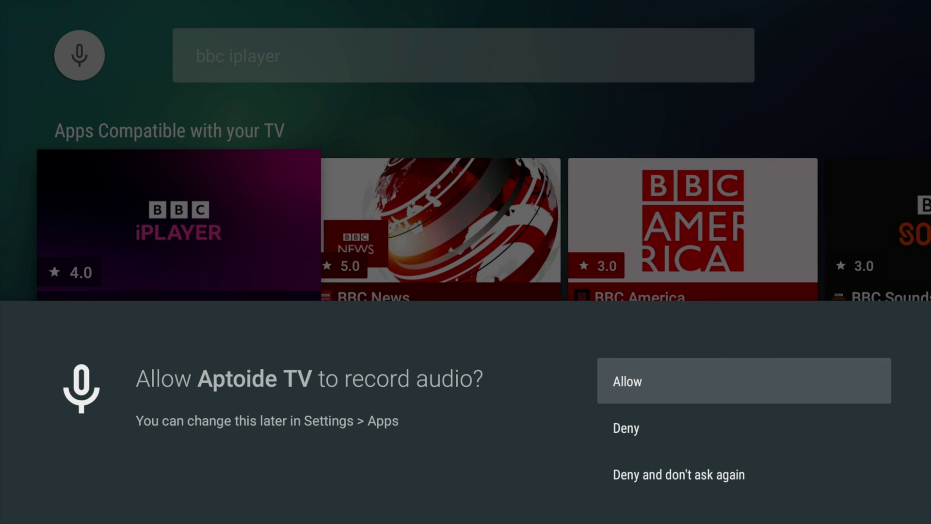
{"action": "key", "text": "Down"}
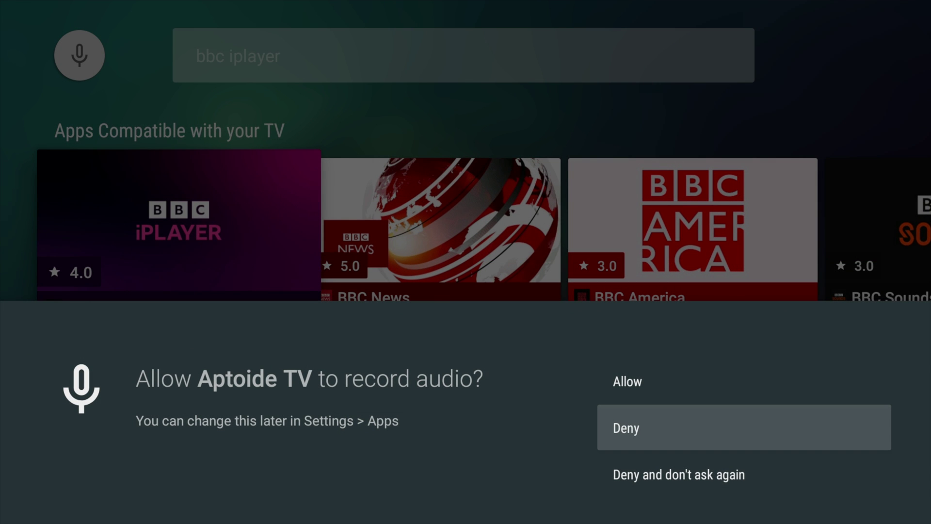
{"action": "key", "text": "Down"}
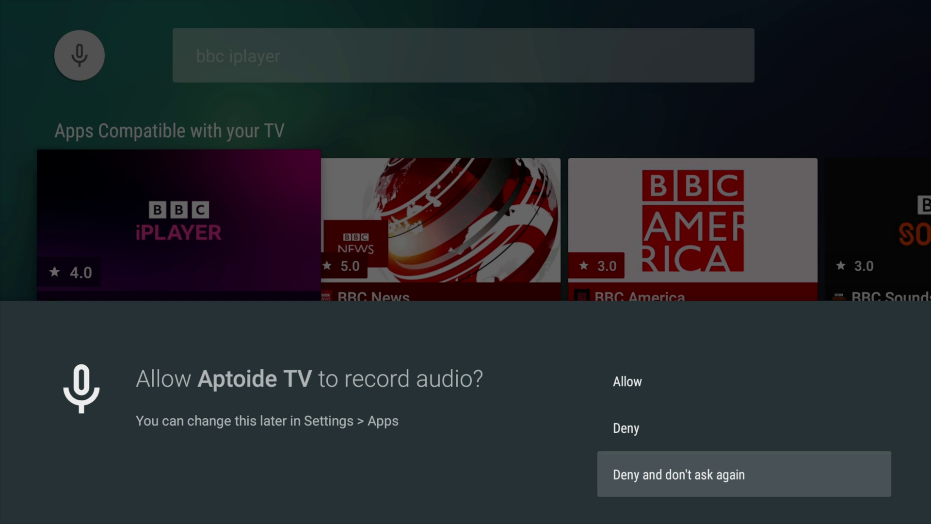
{"action": "key", "text": "Return"}
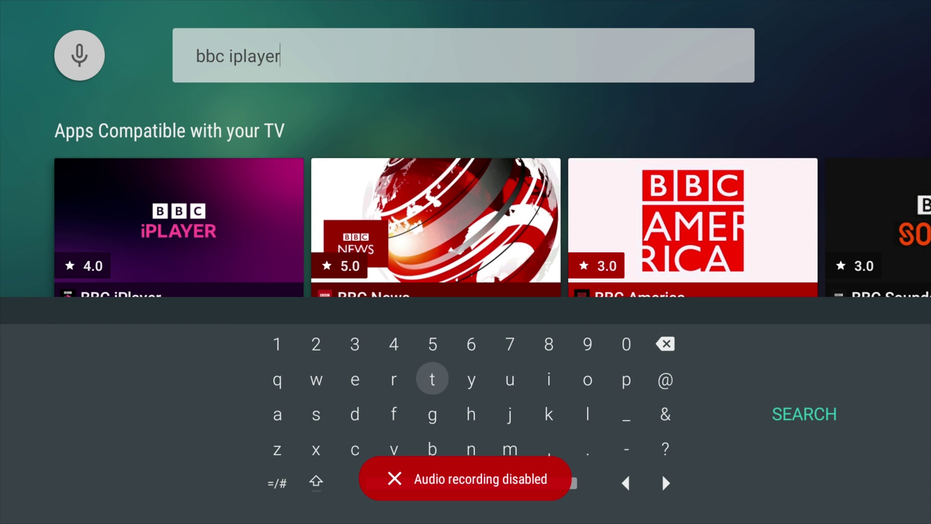
Open the first BBC iPlayer result's detail page, then return to the results
{"action": "key", "text": "Escape"}
{"action": "key", "text": "Down"}
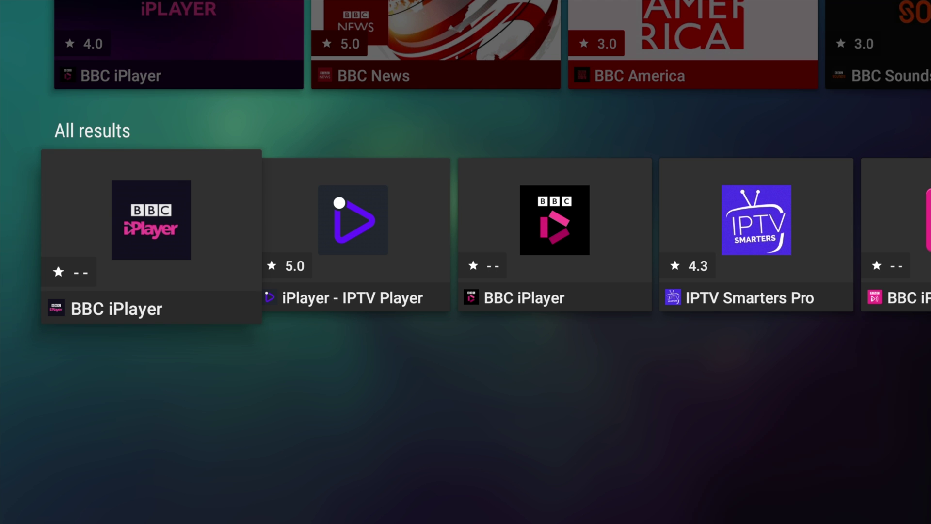
{"action": "key", "text": "Return"}
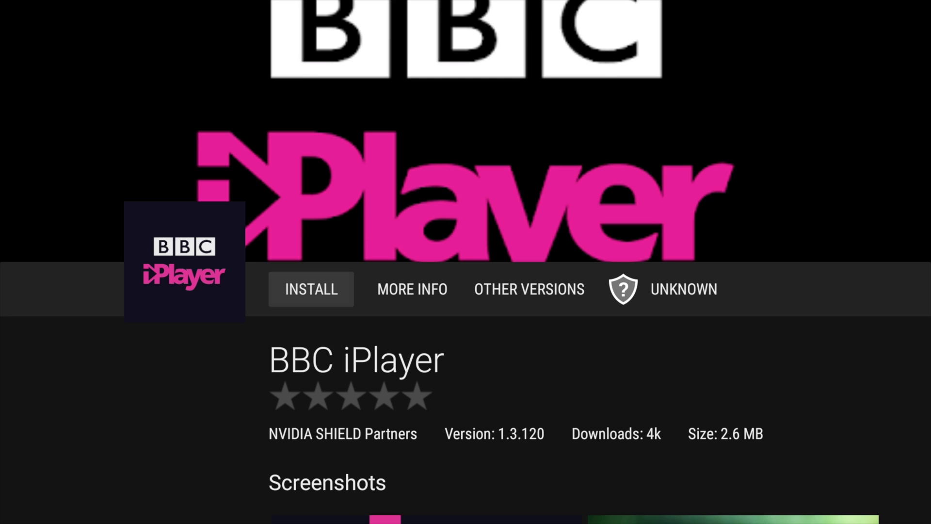
{"action": "key", "text": "Escape"}
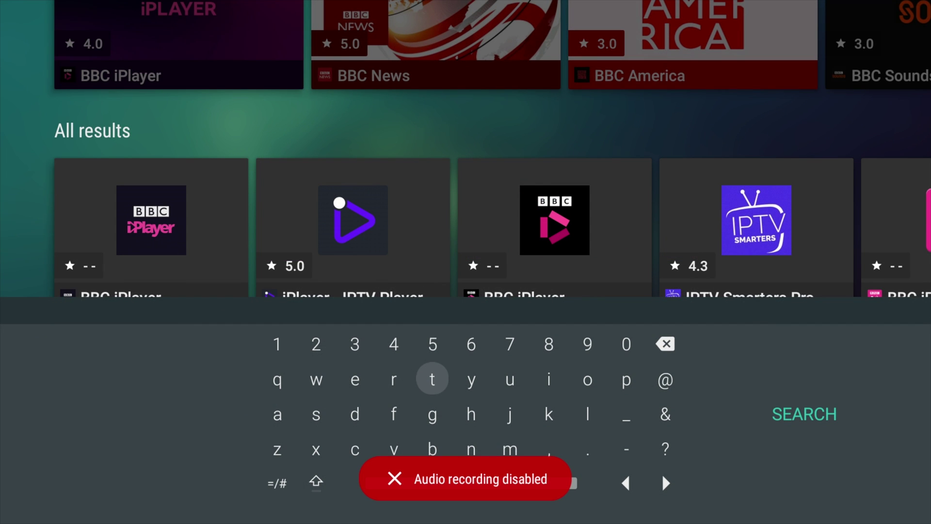
Open the second BBC iPlayer listing, then back out to the Aptoide TV Discover home
{"action": "key", "text": "Escape"}
{"action": "key", "text": "Down"}
{"action": "key", "text": "Right"}
{"action": "key", "text": "Right"}
{"action": "key", "text": "Return"}
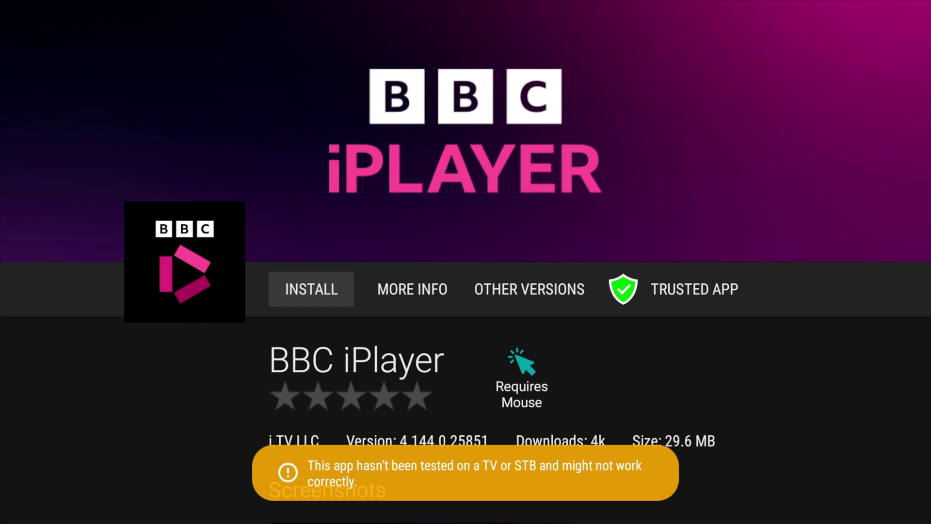
{"action": "key", "text": "Escape"}
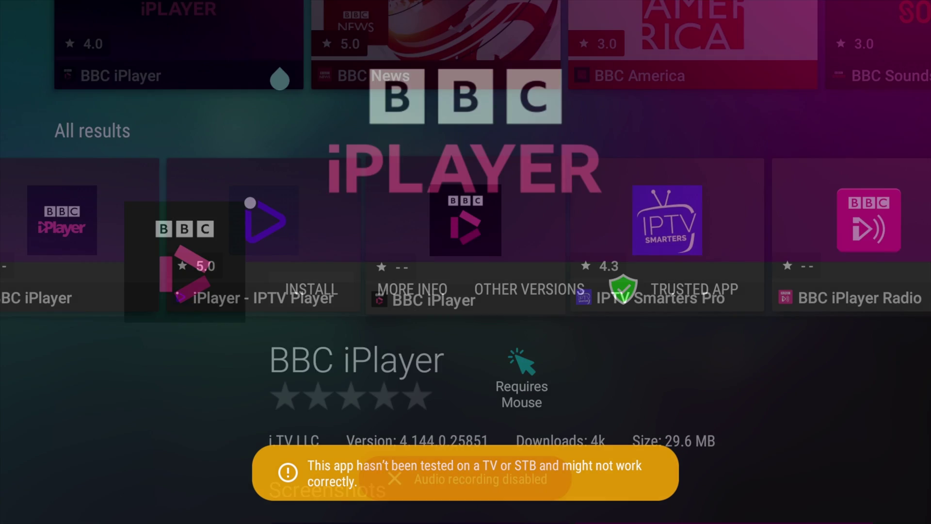
{"action": "key", "text": "Escape"}
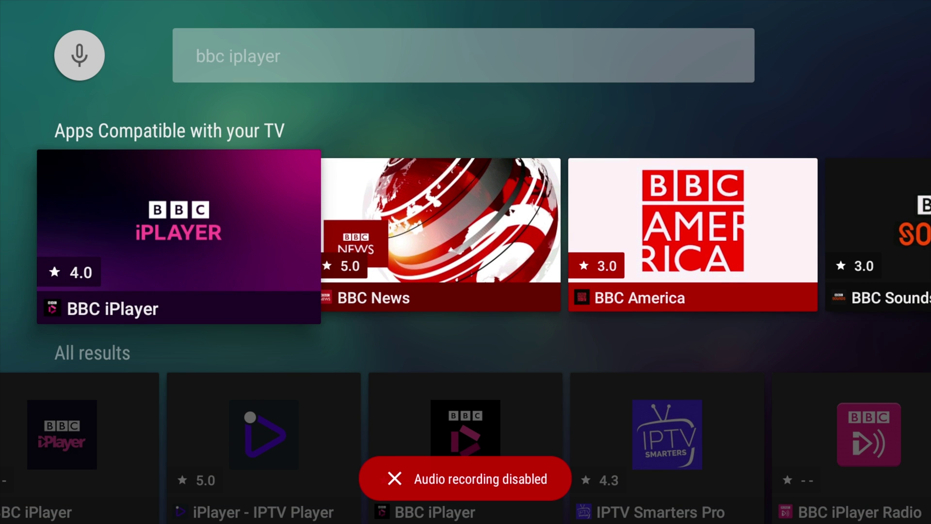
{"action": "key", "text": "Escape"}
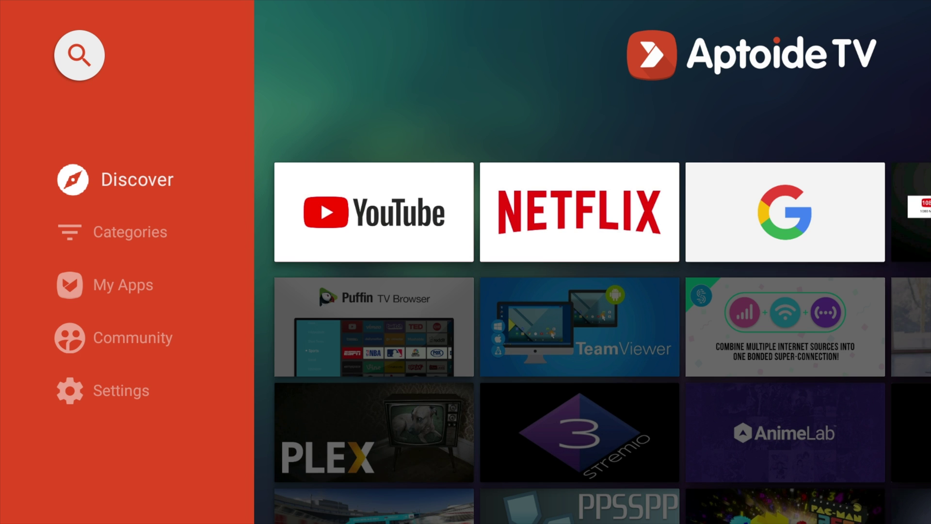
Exit Aptoide TV to the apps grid and launch Downloader
{"action": "key", "text": "Escape"}
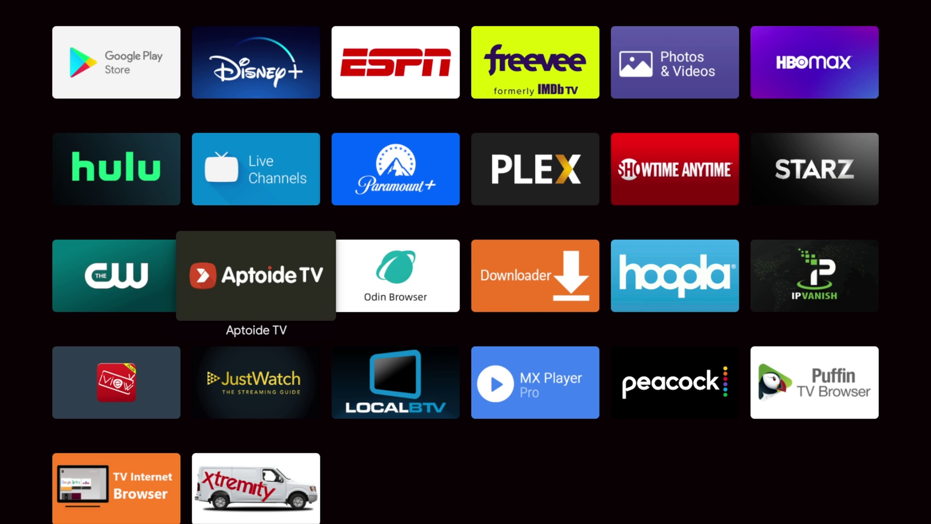
{"action": "key", "text": "Right"}
{"action": "key", "text": "Right"}
{"action": "key", "text": "Return"}
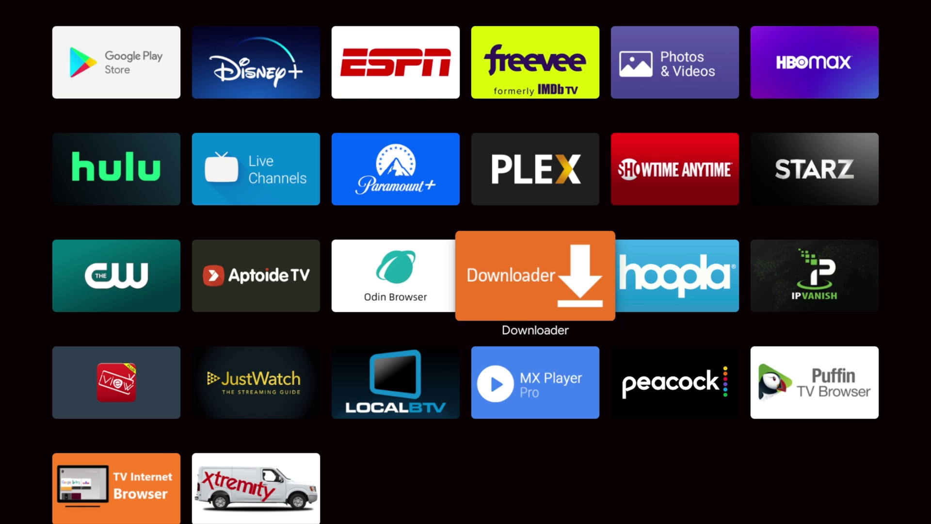
Move right along the grid to IPVanish and launch it
{"action": "key", "text": "Right"}
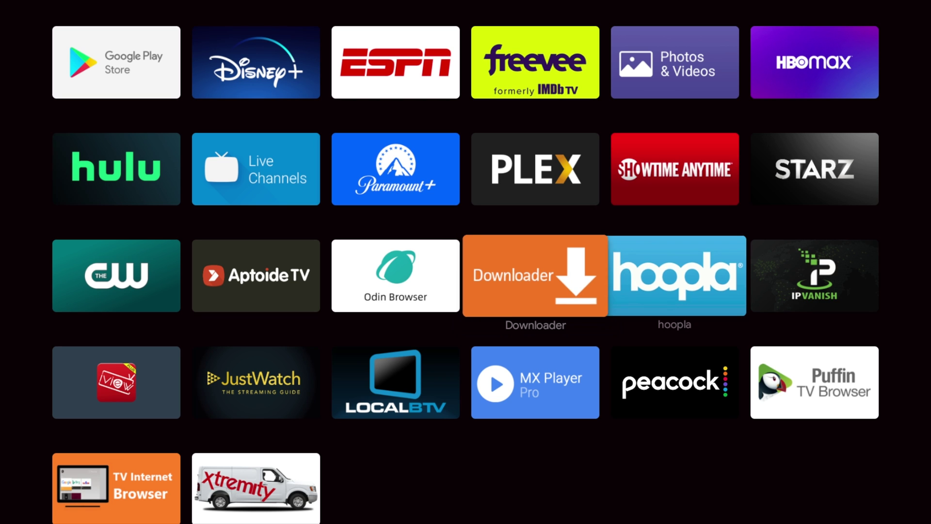
{"action": "key", "text": "Right"}
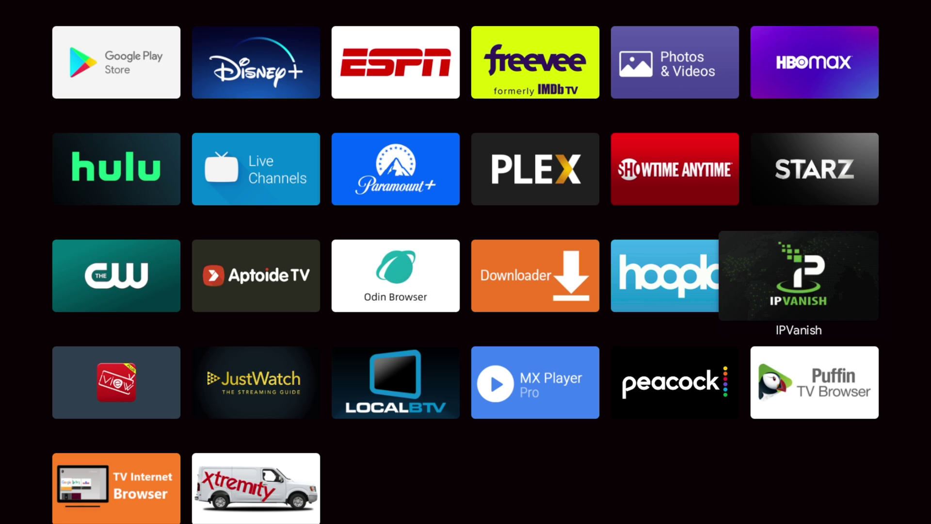
{"action": "key", "text": "Return"}
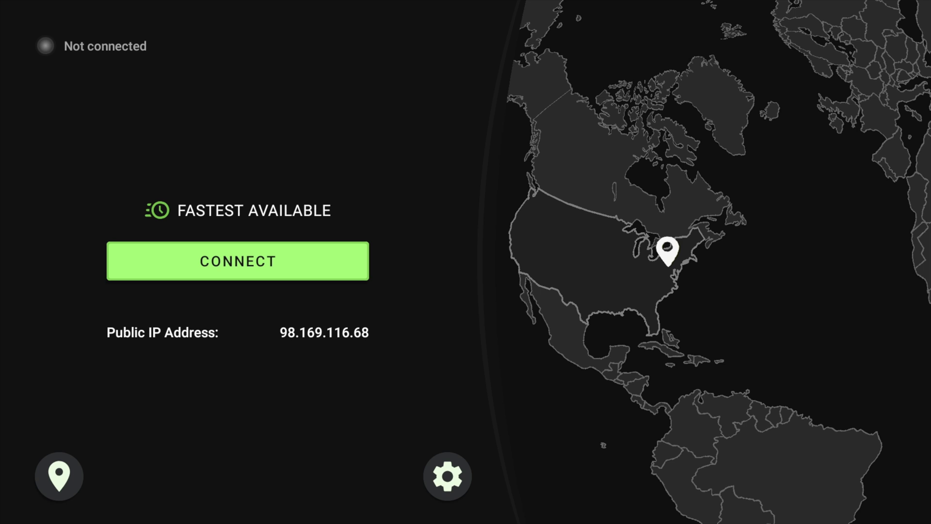
Select the server location chooser at bottom left of IPVanish's Not connected screen
{"action": "left_click", "coordinate": [59, 476]}
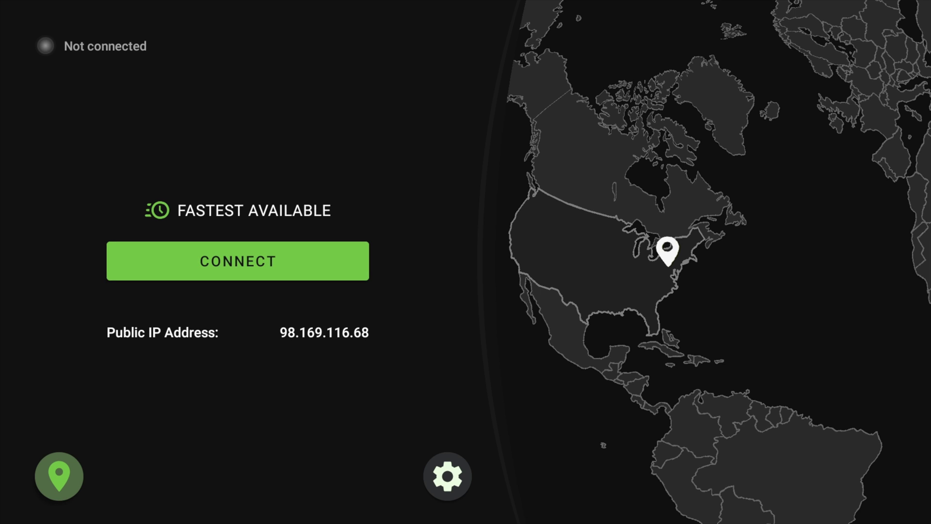
{"action": "key", "text": "Return"}
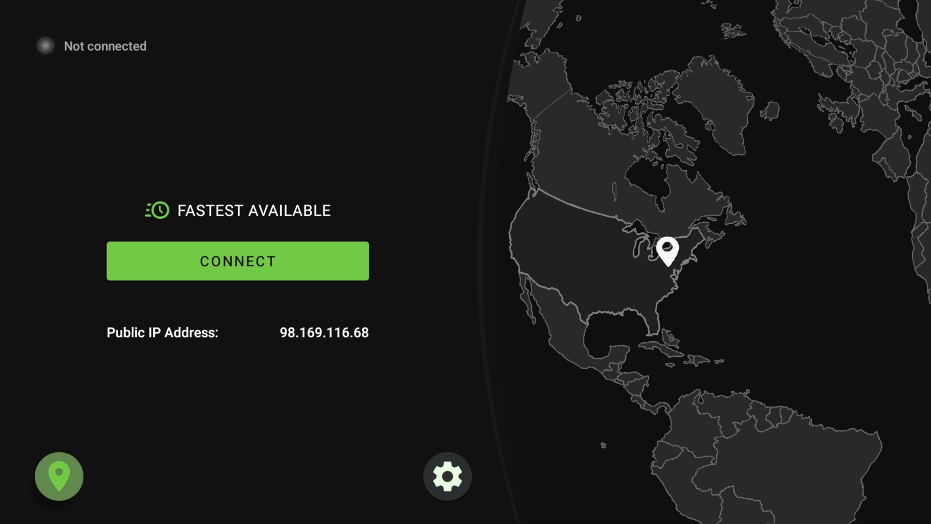
{"action": "key", "text": "Down"}
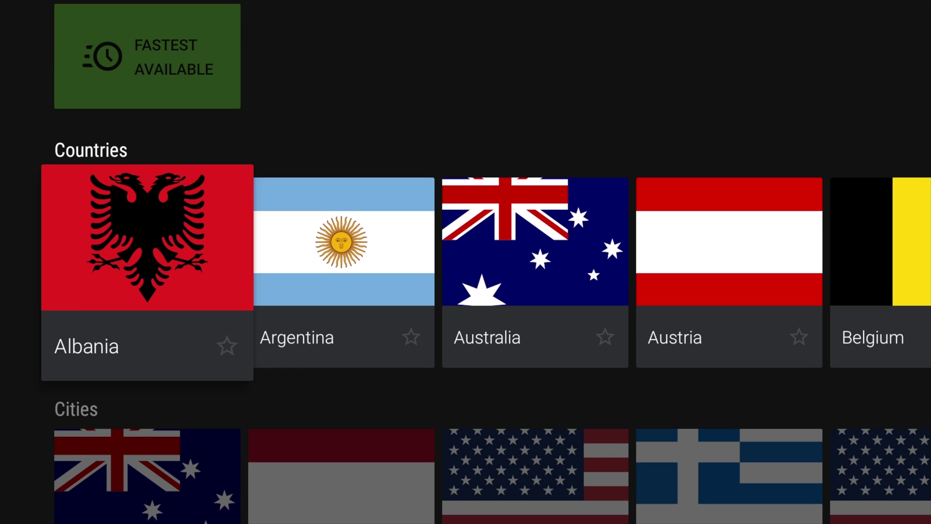
{"action": "key", "text": "Right"}
{"action": "key", "text": "Right"}
{"action": "key", "text": "Right"}
{"action": "key", "text": "Right"}
{"action": "key", "text": "Right"}
{"action": "key", "text": "Right"}
{"action": "key", "text": "Right"}
{"action": "key", "text": "Right"}
{"action": "key", "text": "Right"}
{"action": "key", "text": "Right"}
{"action": "key", "text": "Right"}
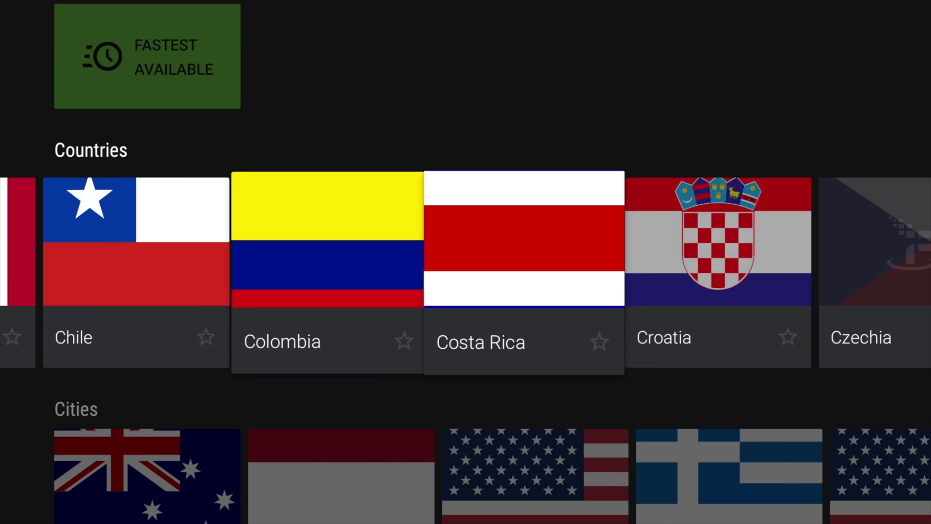
{"action": "key", "text": "Down"}
{"action": "key", "text": "Right"}
{"action": "key", "text": "Right"}
{"action": "key", "text": "Right"}
{"action": "key", "text": "Right"}
{"action": "key", "text": "Right"}
{"action": "key", "text": "Right"}
{"action": "key", "text": "Right"}
{"action": "key", "text": "Right"}
{"action": "key", "text": "Right"}
{"action": "key", "text": "Right"}
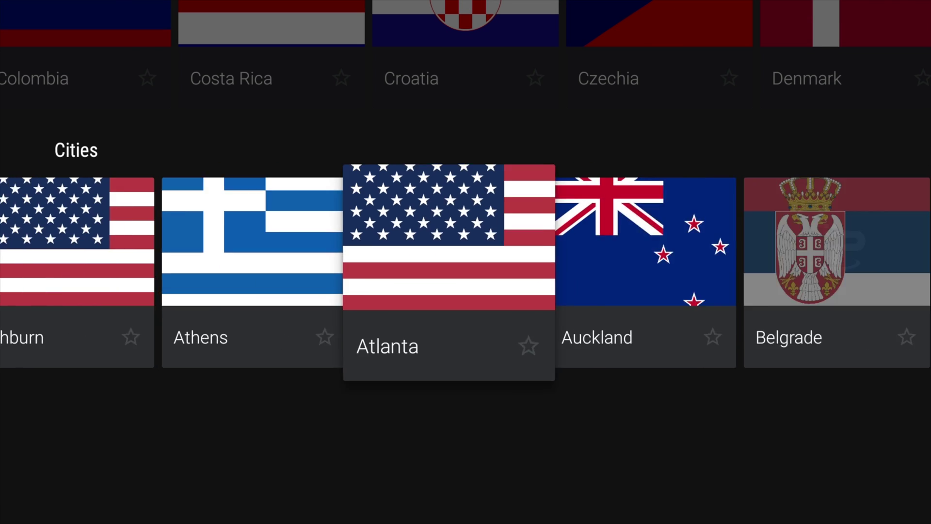
{"action": "key", "text": "Right"}
{"action": "key", "text": "Right"}
{"action": "key", "text": "Right"}
{"action": "key", "text": "Right"}
{"action": "key", "text": "Right"}
{"action": "key", "text": "Right"}
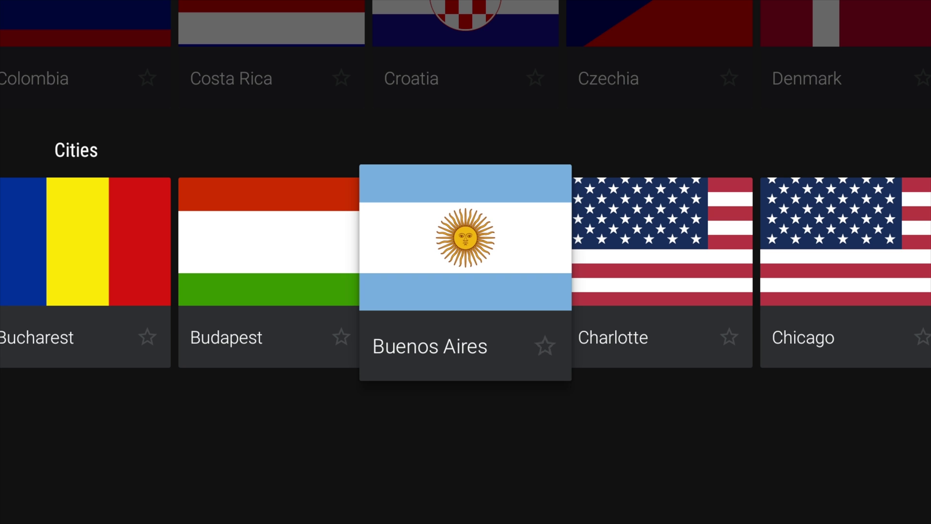
{"action": "key", "text": "Right"}
{"action": "key", "text": "Right"}
{"action": "key", "text": "Right"}
{"action": "key", "text": "Right"}
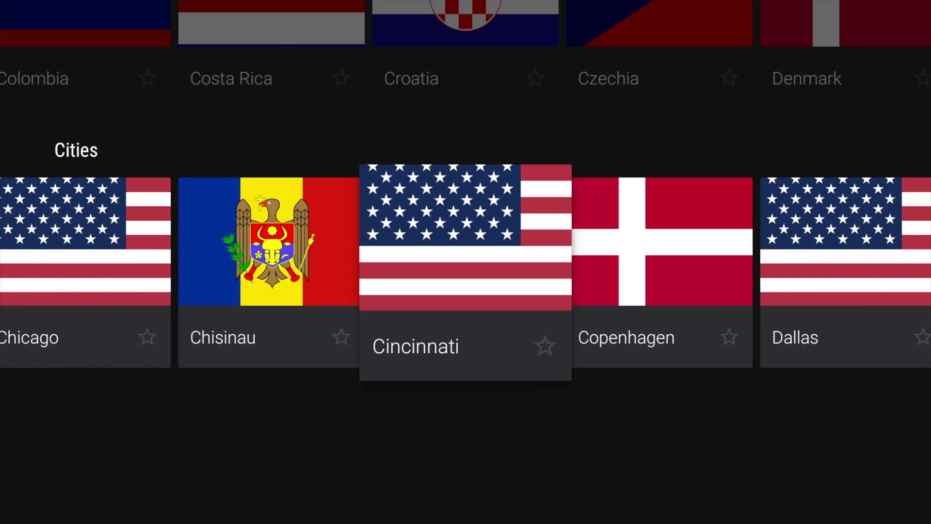
{"action": "key", "text": "Right"}
{"action": "key", "text": "Right"}
{"action": "key", "text": "Right"}
{"action": "key", "text": "Right"}
{"action": "key", "text": "Right"}
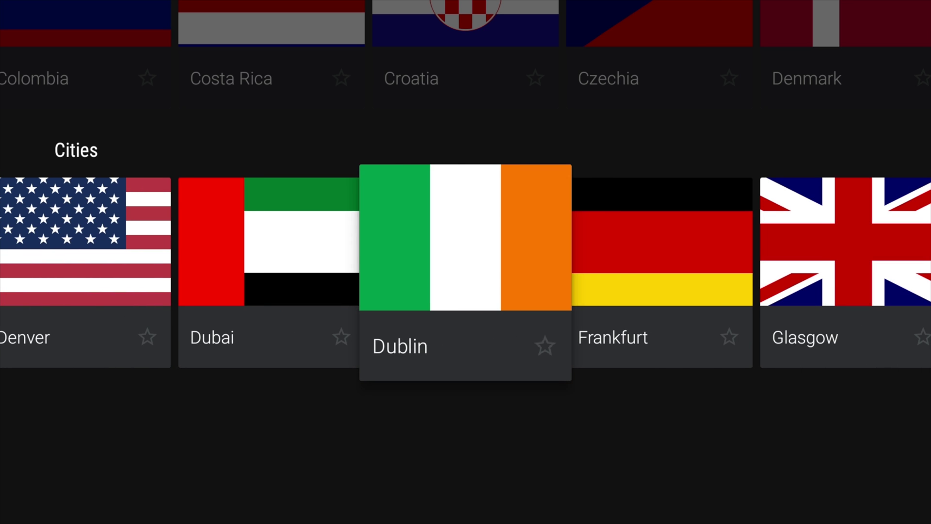
{"action": "key", "text": "Right"}
{"action": "key", "text": "Right"}
{"action": "key", "text": "Right"}
{"action": "key", "text": "Left"}
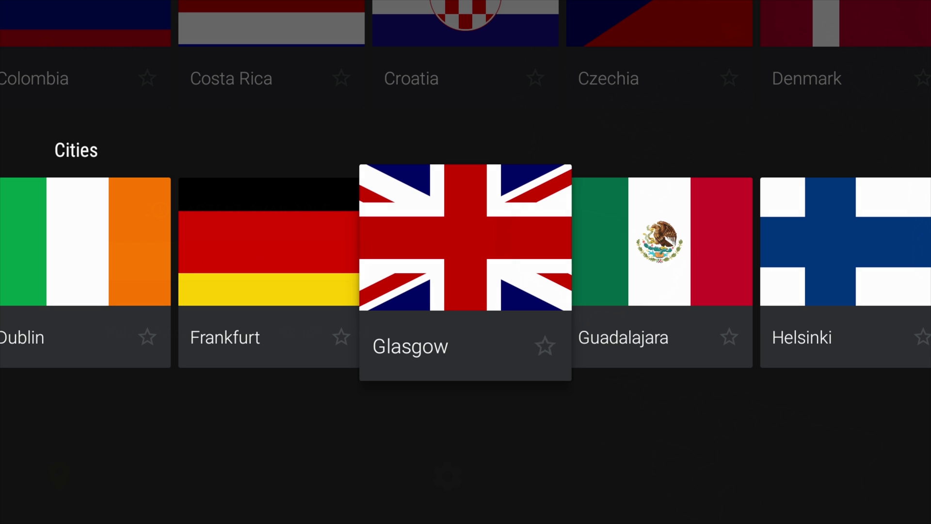
{"action": "key", "text": "Escape"}
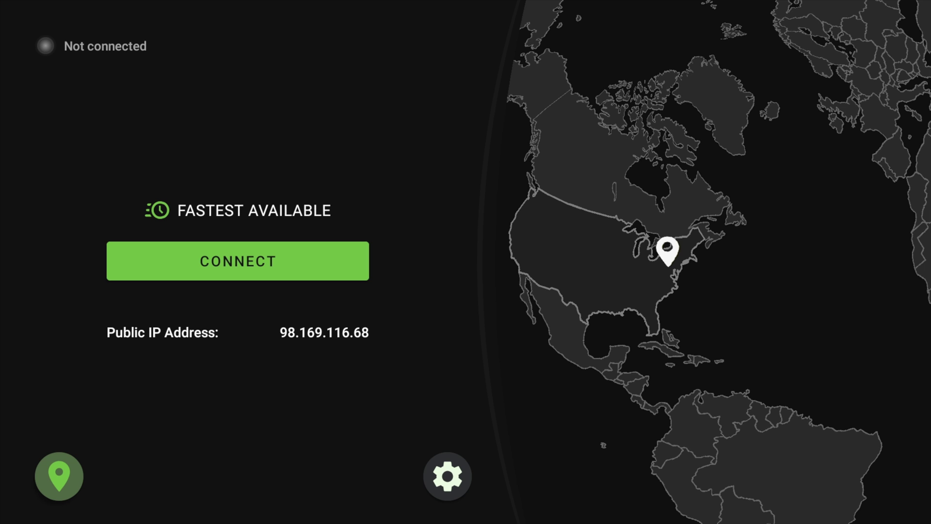
Leave IPVanish, launch MX Player Pro, and play then stop The.Bad.Guys video from 627C-12D3
{"action": "key", "text": "Escape"}
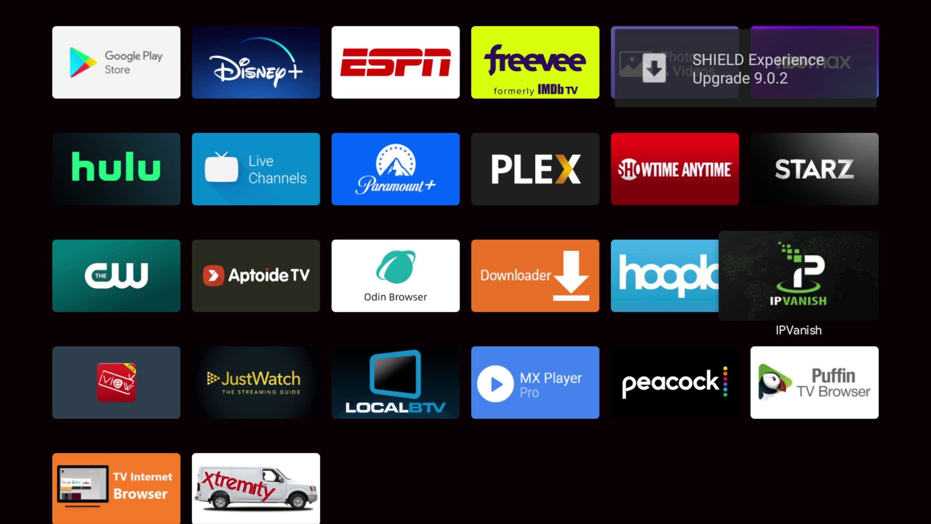
{"action": "key", "text": "Down"}
{"action": "key", "text": "Left"}
{"action": "key", "text": "Left"}
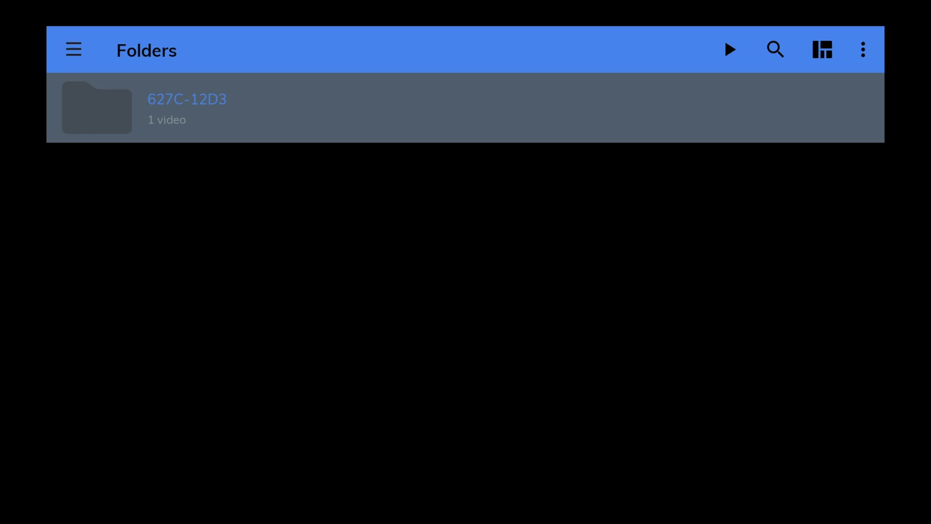
{"action": "key", "text": "Escape"}
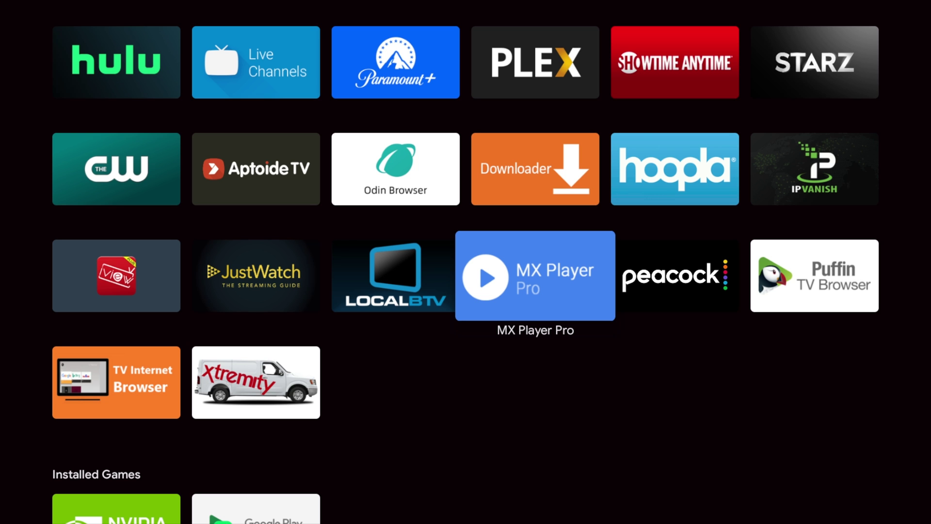
Launch Aptoide TV from the app grid and open its search screen
{"action": "key", "text": "Up"}
{"action": "key", "text": "Left"}
{"action": "key", "text": "Left"}
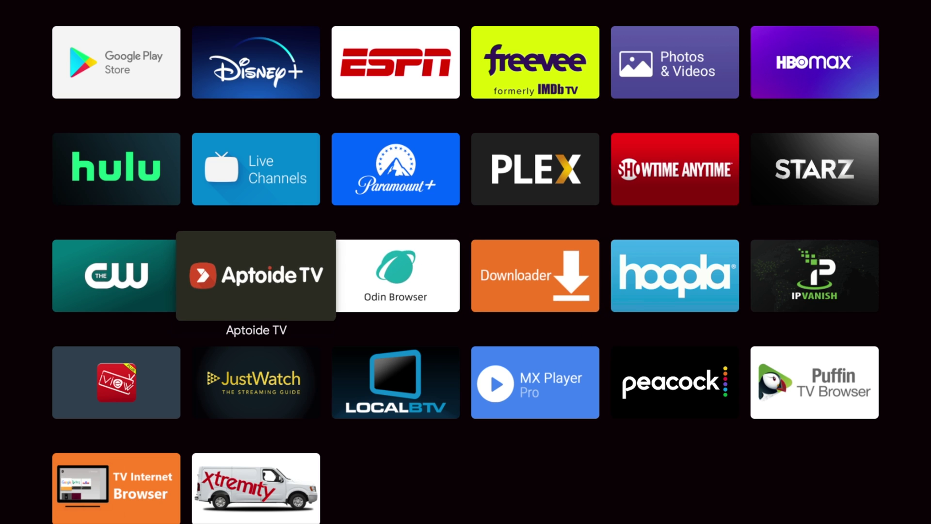
{"action": "key", "text": "Return"}
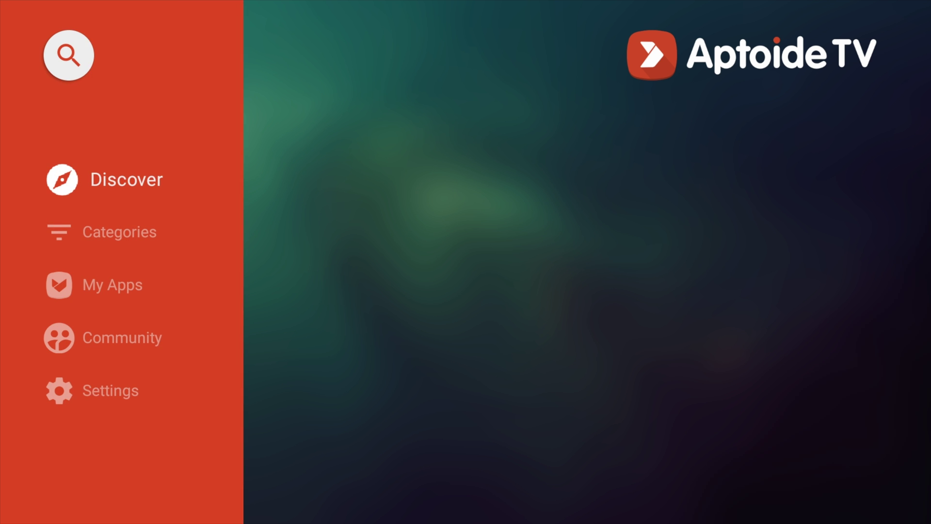
{"action": "key", "text": "Up"}
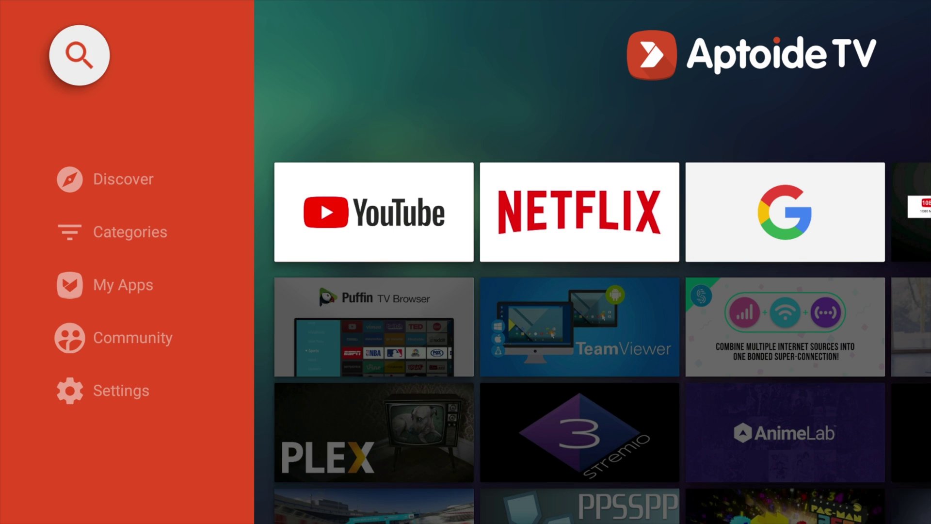
{"action": "key", "text": "Return"}
Enter 'mx', pick the 'mx player pro' suggestion, and browse the MX Player results
{"action": "key", "text": "Down"}
{"action": "key", "text": "Down"}
{"action": "key", "text": "Right"}
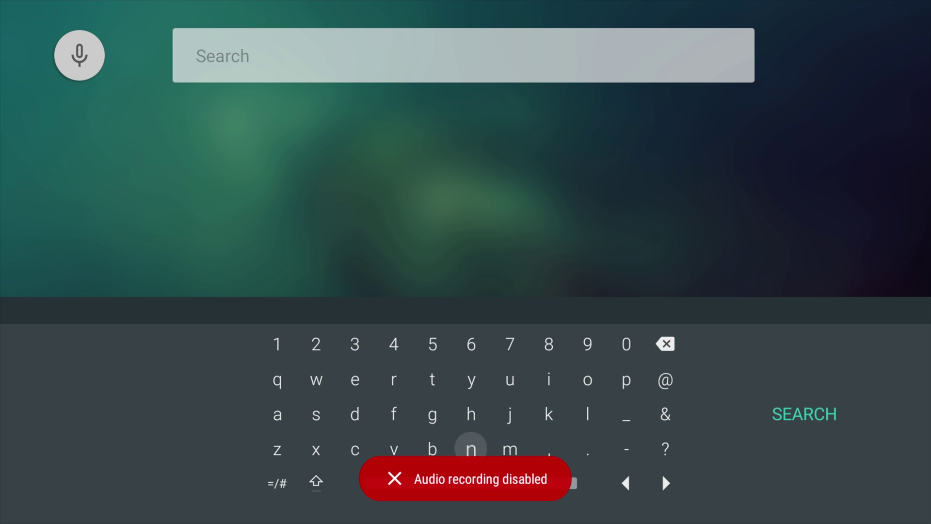
{"action": "key", "text": "Right"}
{"action": "key", "text": "Return"}
{"action": "key", "text": "Left"}
{"action": "key", "text": "Left"}
{"action": "key", "text": "Left"}
{"action": "key", "text": "Left"}
{"action": "key", "text": "Left"}
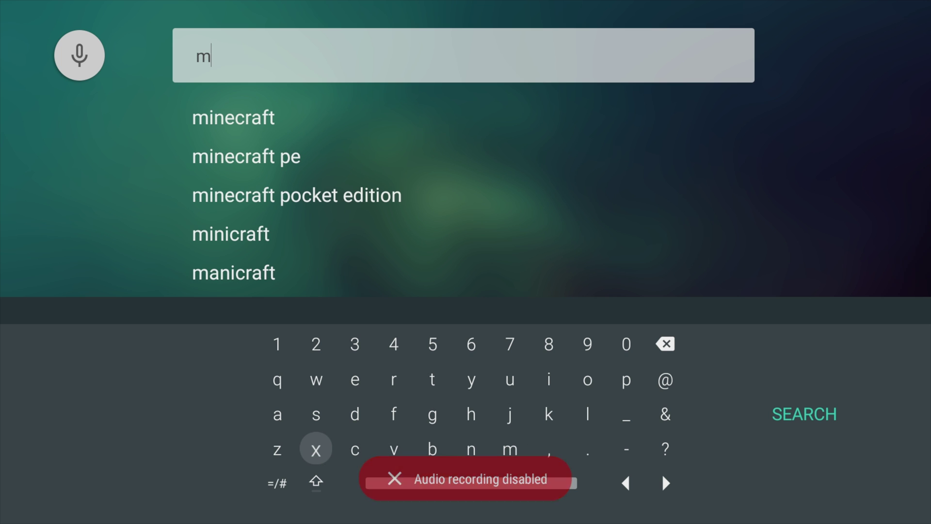
{"action": "key", "text": "Return"}
{"action": "key", "text": "Up"}
{"action": "key", "text": "Up"}
{"action": "key", "text": "Up"}
{"action": "key", "text": "Up"}
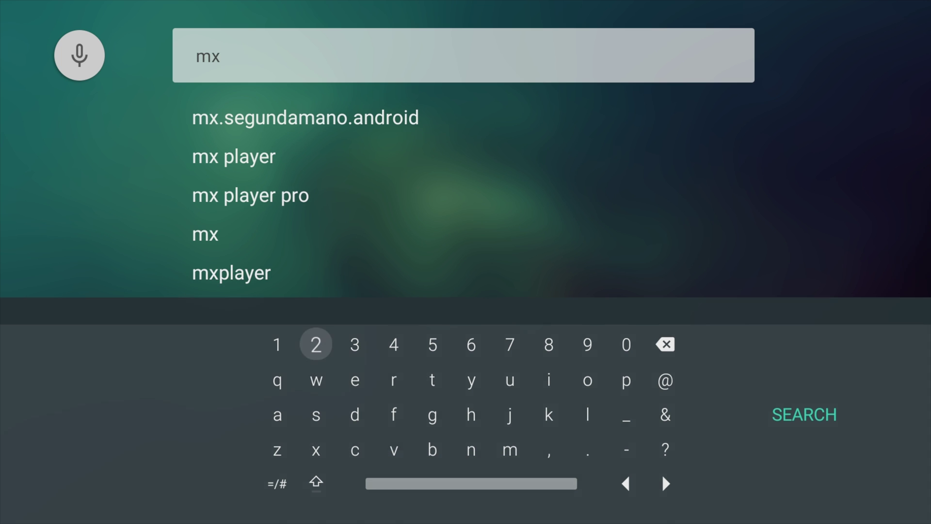
{"action": "key", "text": "Down"}
{"action": "key", "text": "Down"}
{"action": "key", "text": "Return"}
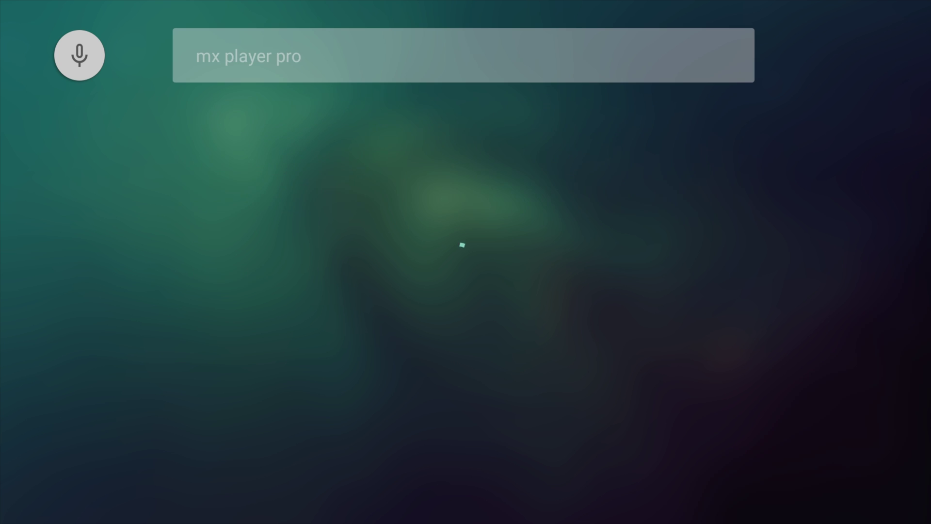
{"action": "key", "text": "Right"}
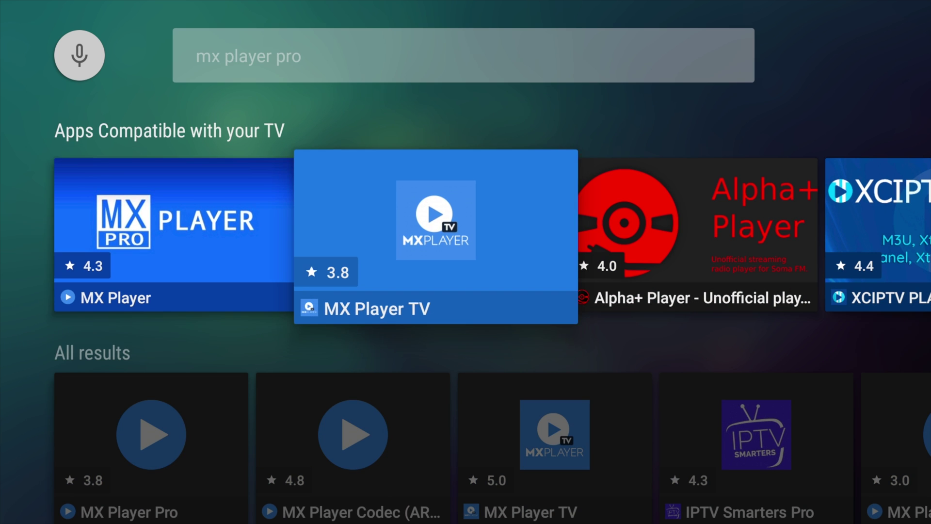
{"action": "key", "text": "Left"}
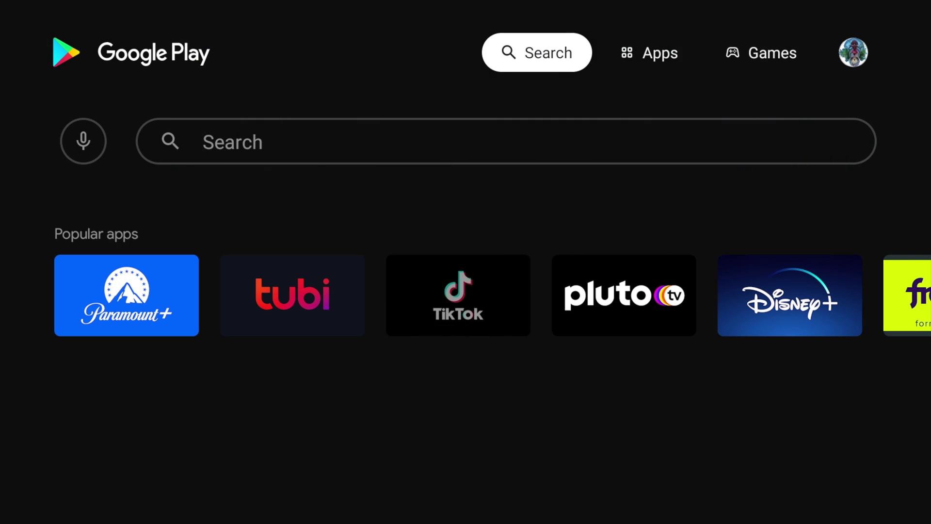
Search the Play Store for 'mx' and choose the 'MX Player' suggestion
{"action": "key", "text": "Right"}
{"action": "key", "text": "Left"}
{"action": "key", "text": "Down"}
{"action": "key", "text": "Right"}
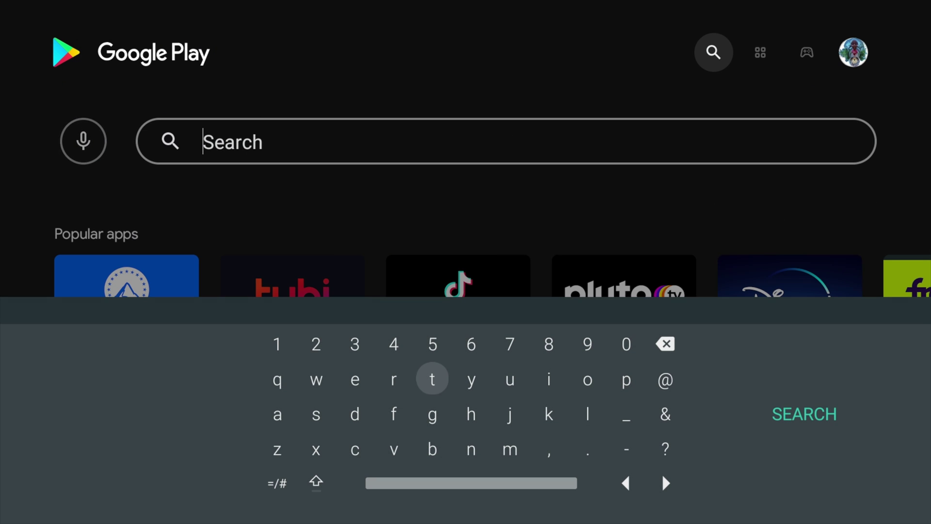
{"action": "key", "text": "Down"}
{"action": "key", "text": "Down"}
{"action": "key", "text": "Right"}
{"action": "key", "text": "Right"}
{"action": "key", "text": "Return"}
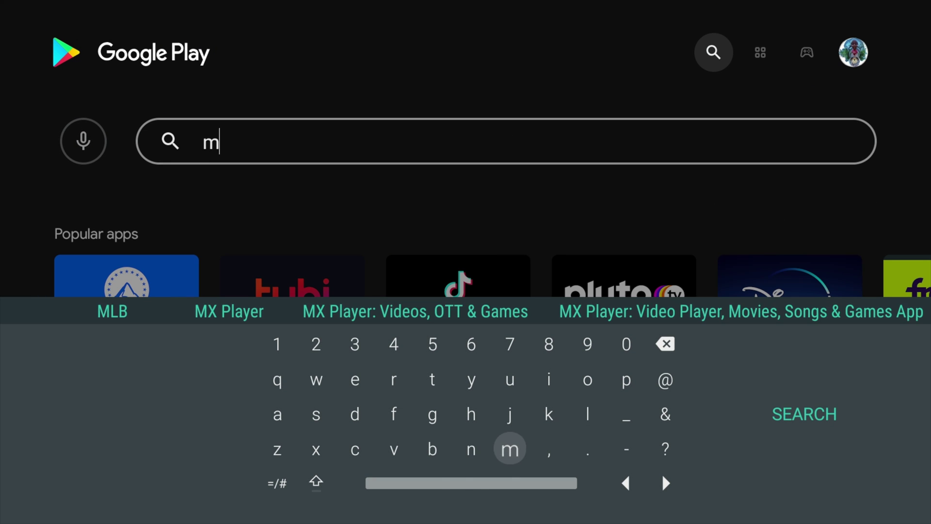
{"action": "key", "text": "Left"}
{"action": "key", "text": "Left"}
{"action": "key", "text": "Left"}
{"action": "key", "text": "Left"}
{"action": "key", "text": "Left"}
{"action": "key", "text": "Return"}
{"action": "key", "text": "Up"}
{"action": "key", "text": "Up"}
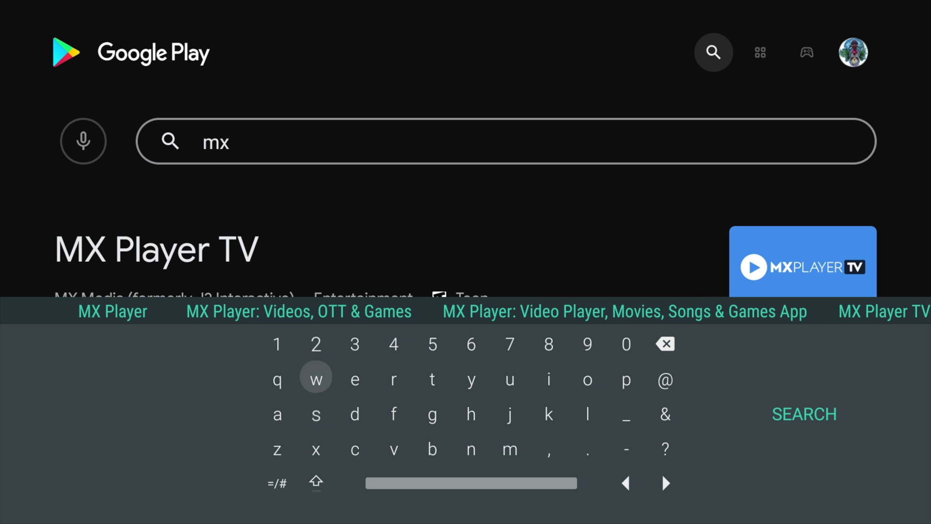
{"action": "key", "text": "Up"}
{"action": "key", "text": "Left"}
{"action": "key", "text": "Return"}
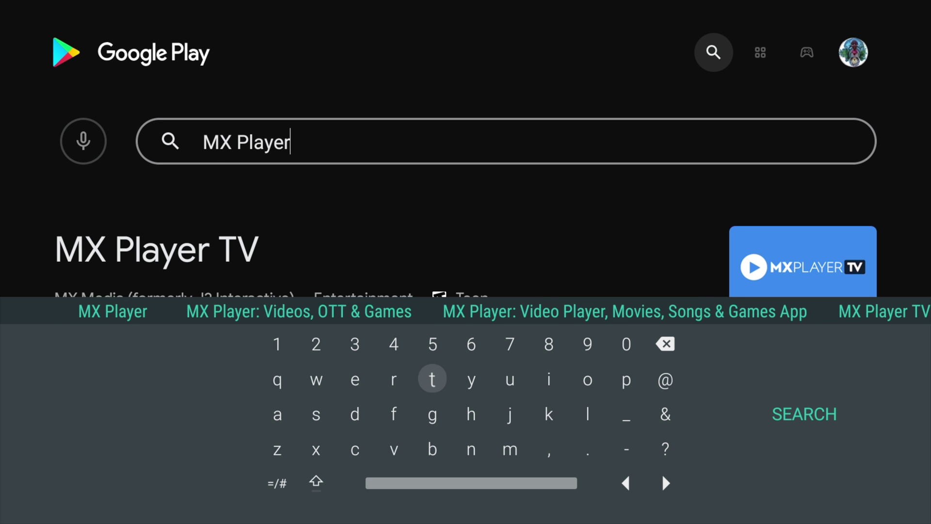
Browse the results past MX Player to MX Player Pro, then return to MX Player TV
{"action": "key", "text": "Up"}
{"action": "key", "text": "Up"}
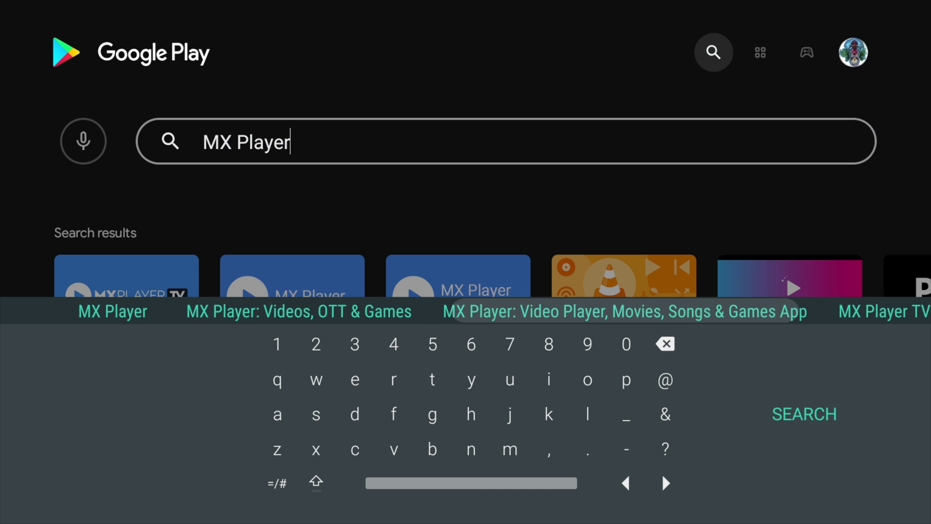
{"action": "key", "text": "Escape"}
{"action": "key", "text": "Right"}
{"action": "key", "text": "Left"}
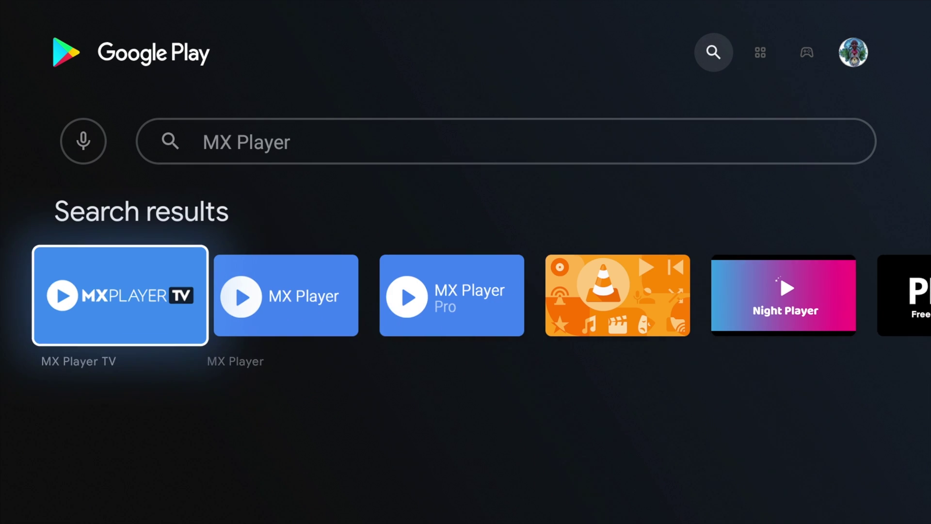
{"action": "key", "text": "Right"}
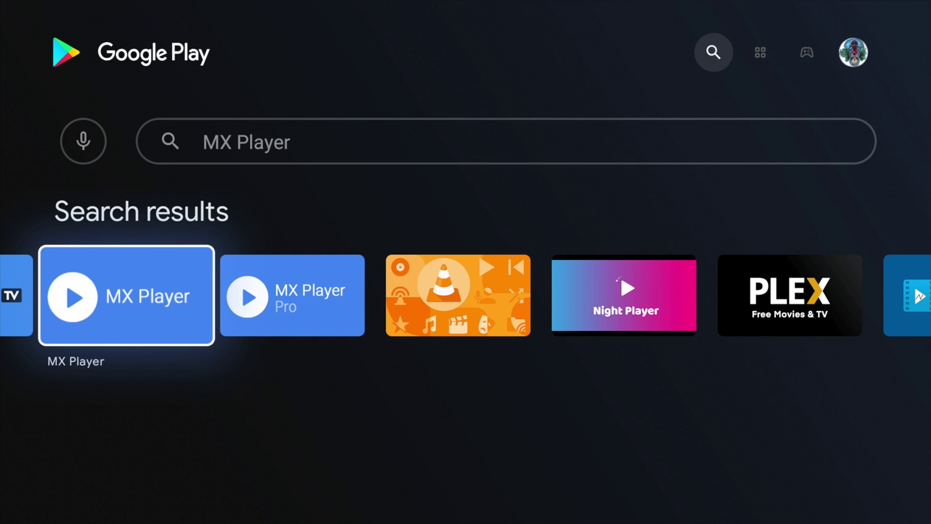
{"action": "key", "text": "Right"}
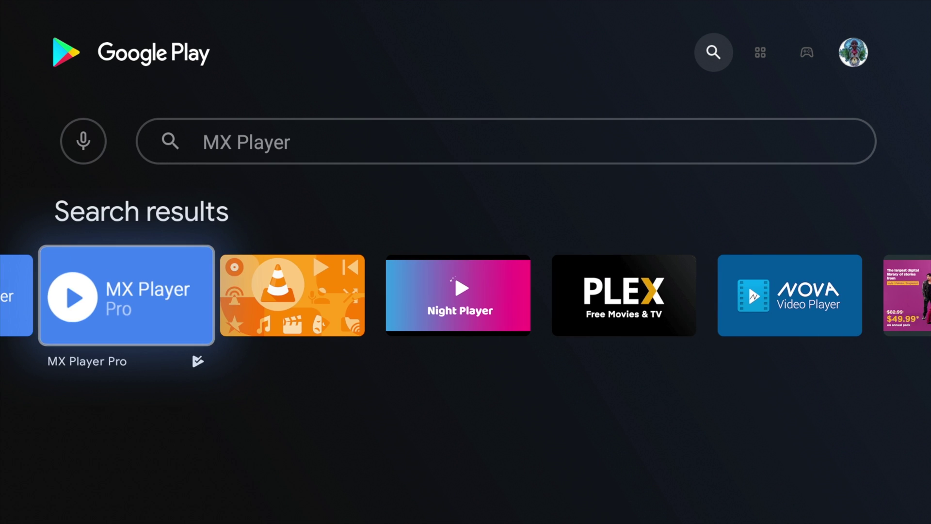
{"action": "key", "text": "Left"}
{"action": "key", "text": "Left"}
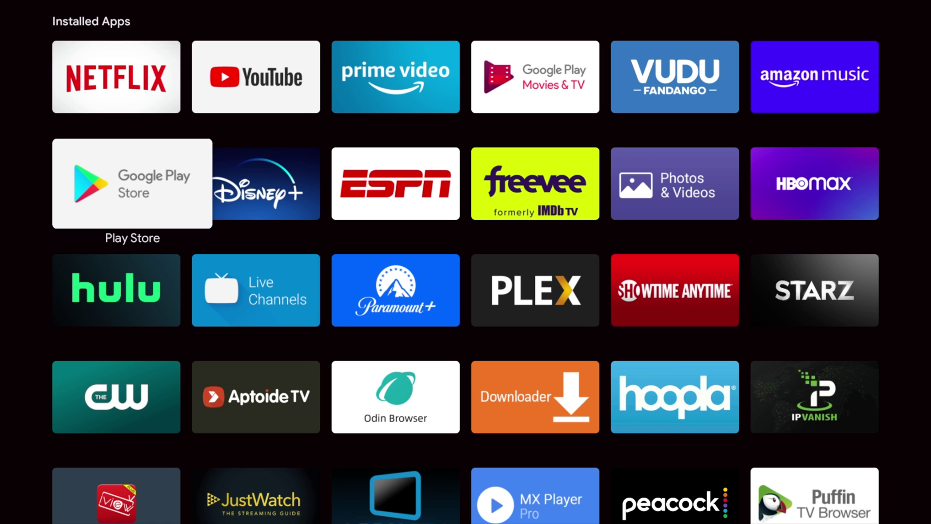
{"action": "key", "text": "Right"}
{"action": "key", "text": "Up"}
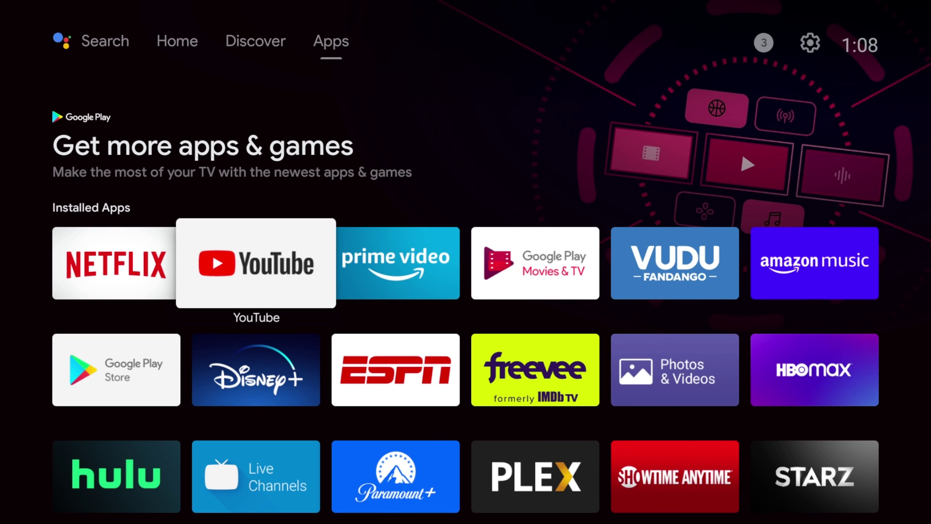
{"action": "key", "text": "Down"}
{"action": "key", "text": "Down"}
{"action": "key", "text": "Down"}
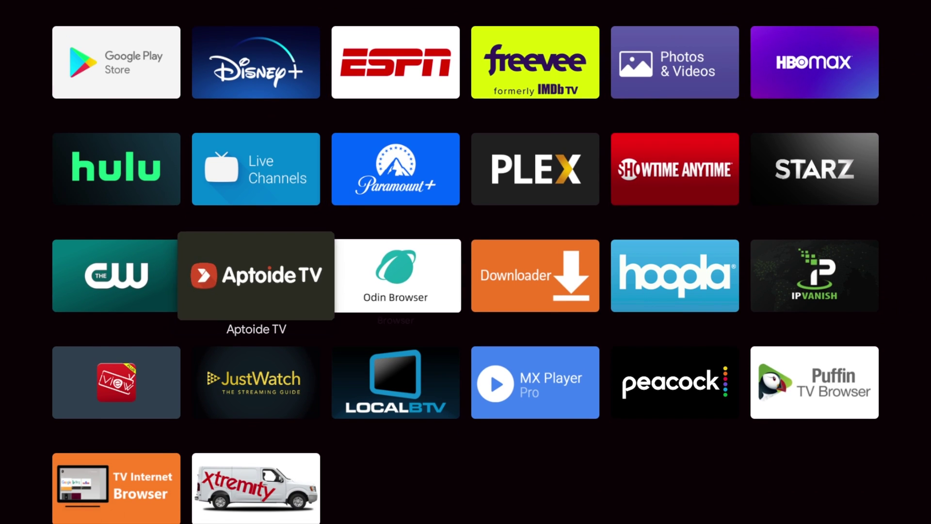
{"action": "key", "text": "Right"}
{"action": "key", "text": "Right"}
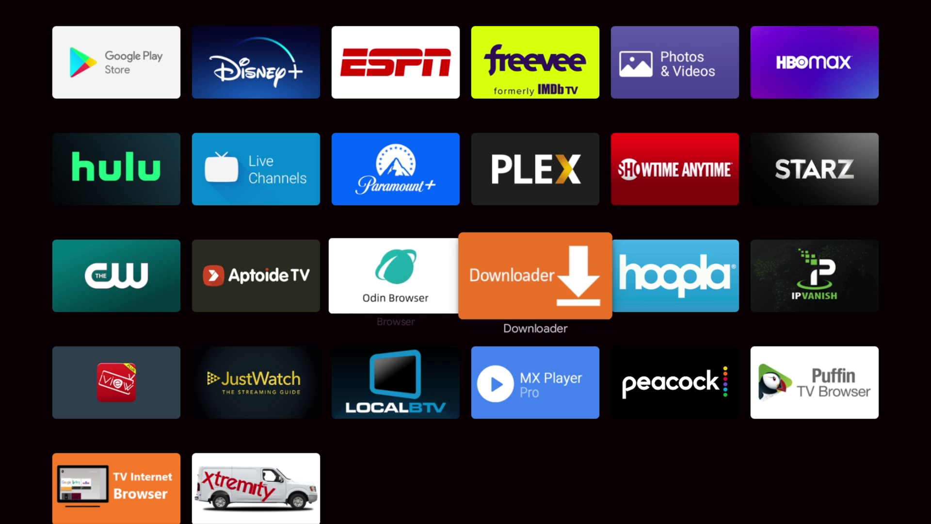
{"action": "key", "text": "Left"}
{"action": "key", "text": "Left"}
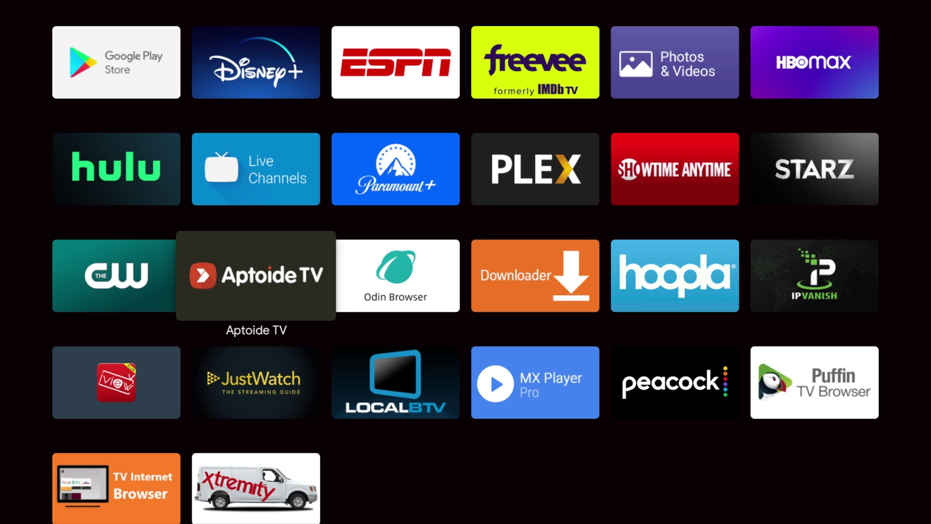
{"action": "key", "text": "Right"}
{"action": "key", "text": "Right"}
{"action": "key", "text": "Right"}
{"action": "key", "text": "Right"}
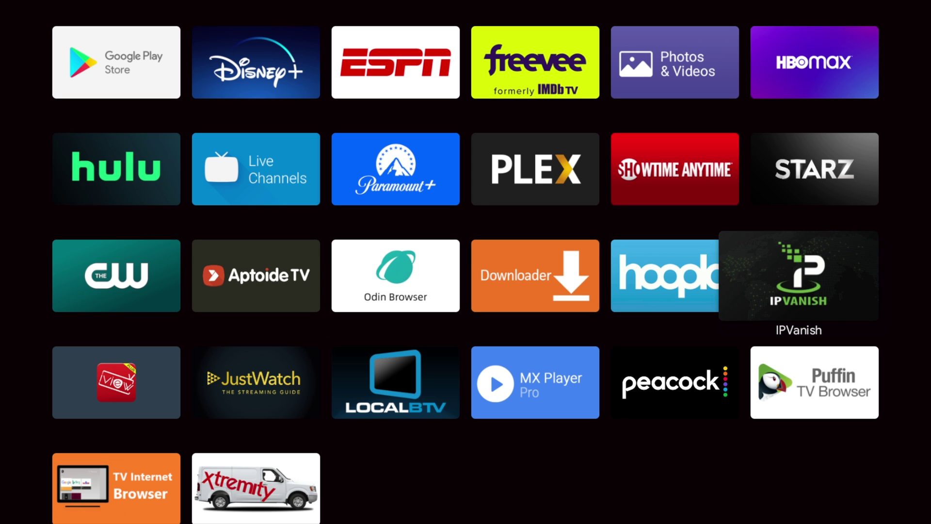
{"action": "key", "text": "Down"}
{"action": "key", "text": "Left"}
{"action": "key", "text": "Left"}
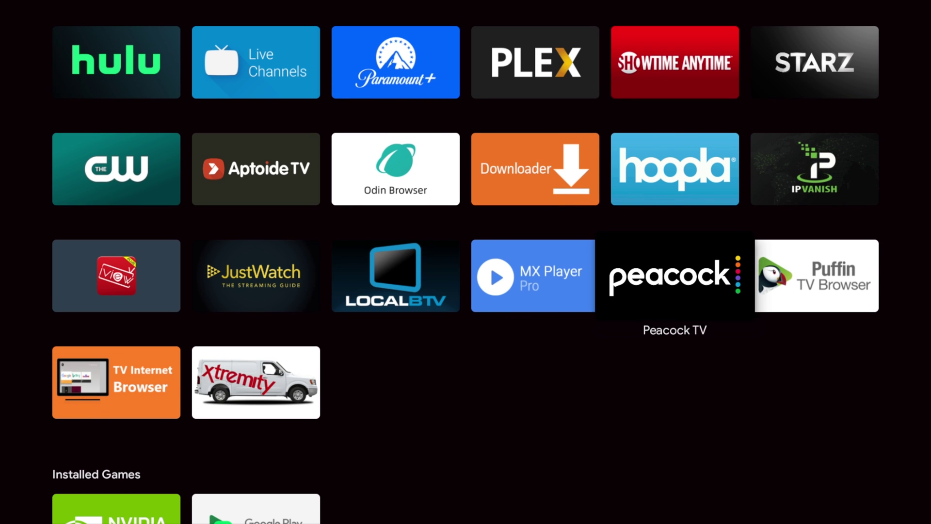